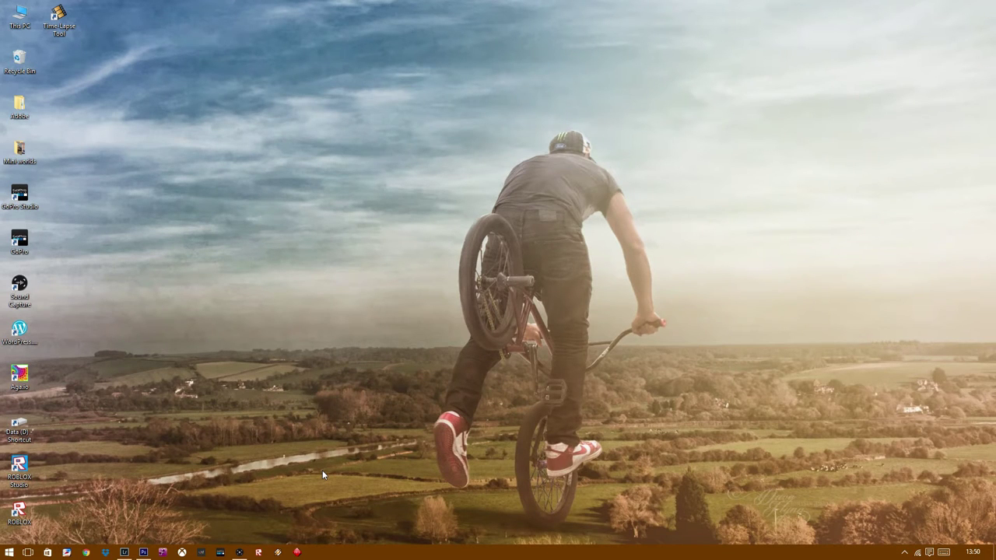
Step: Reset the cat photo's develop settings in Lightroom to As Shot (Temp 6700, Tint +3)
{"action": "left_click", "coordinate": [125, 552]}
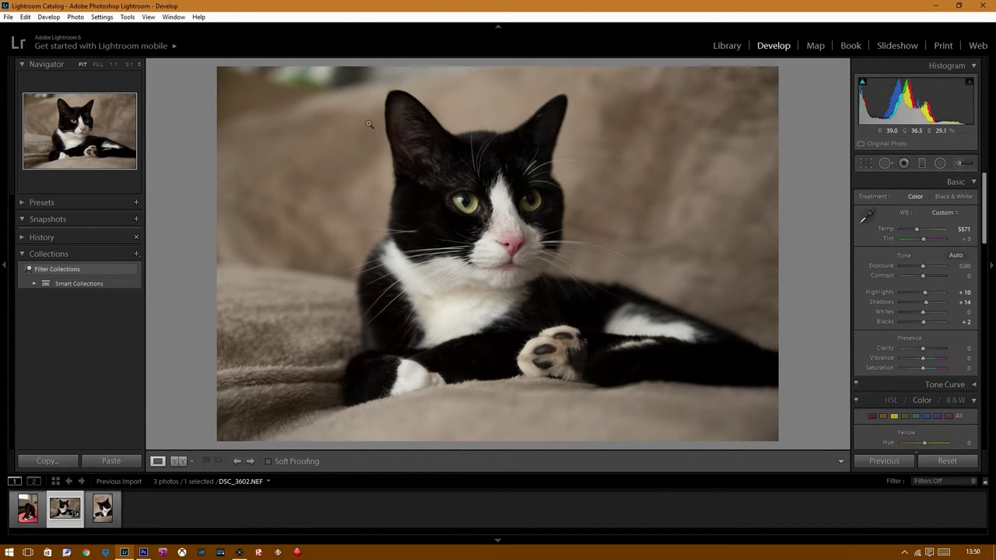
{"action": "left_click", "coordinate": [950, 462]}
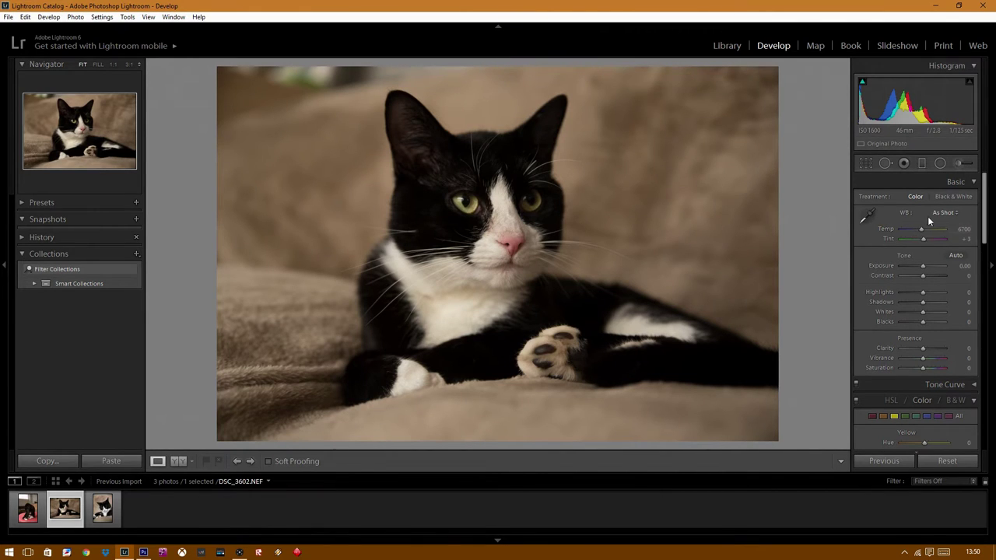
{"action": "left_click", "coordinate": [957, 214]}
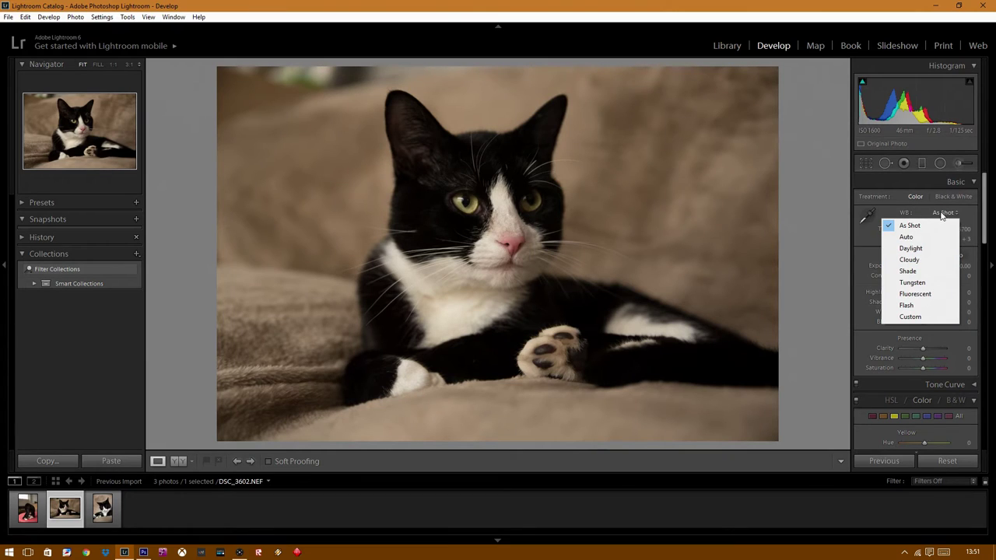
Step: Apply the Flash white balance preset (Temp 5500, Tint 0) and raise Shadows to +14
{"action": "left_click", "coordinate": [833, 216]}
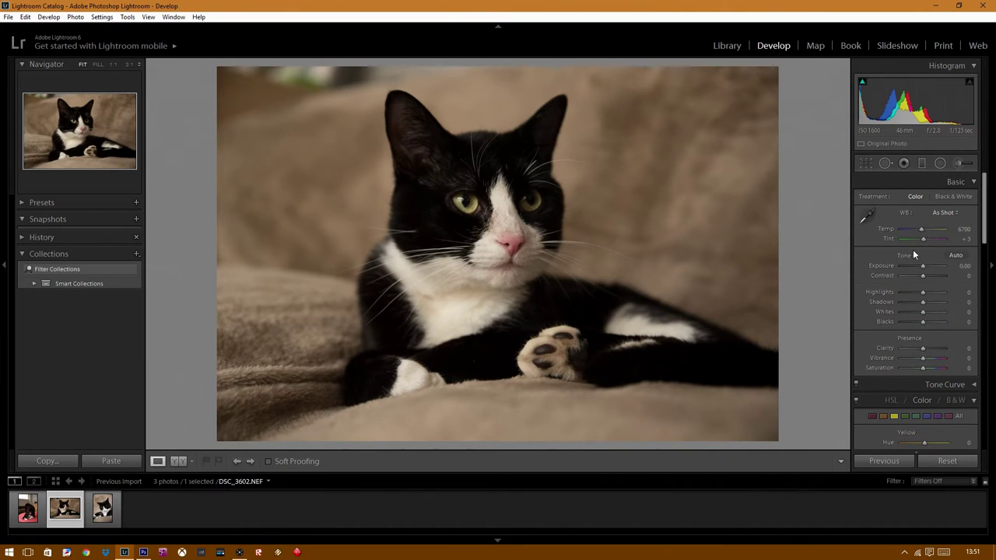
{"action": "left_click", "coordinate": [946, 212]}
{"action": "left_click", "coordinate": [919, 304]}
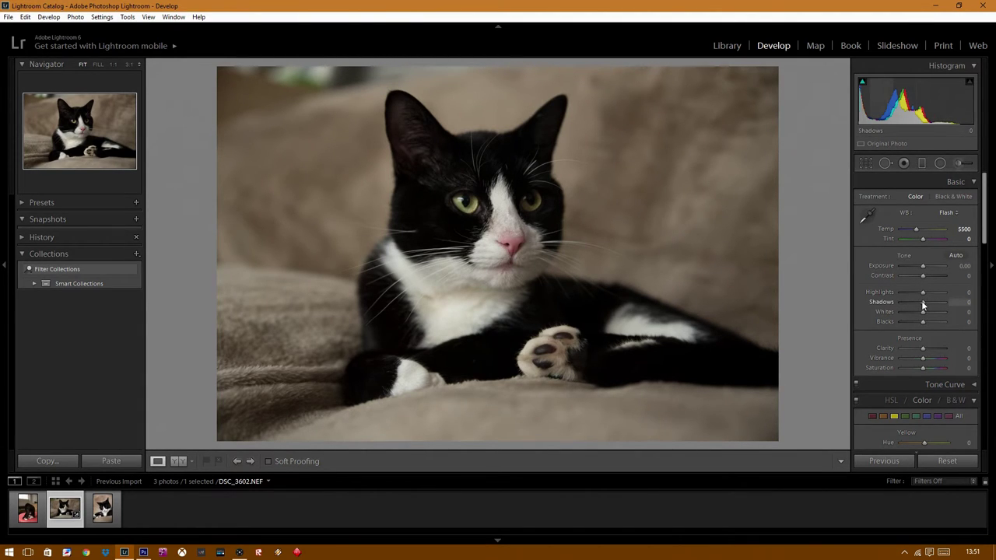
{"action": "left_click_drag", "start_coordinate": [923, 303], "coordinate": [924, 304]}
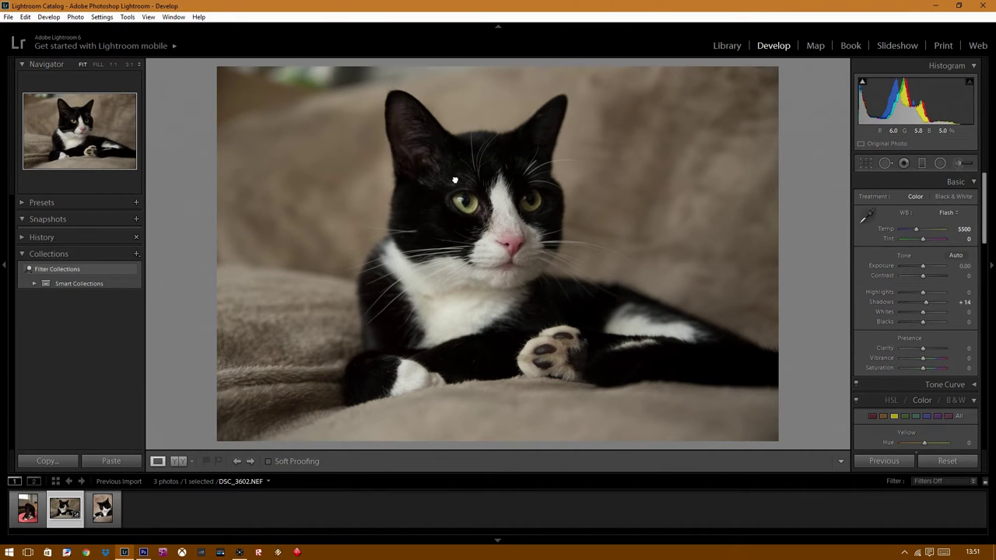
Step: Adjust Blacks to +17 after checking the cat's eye at 1:1
{"action": "left_click", "coordinate": [455, 179]}
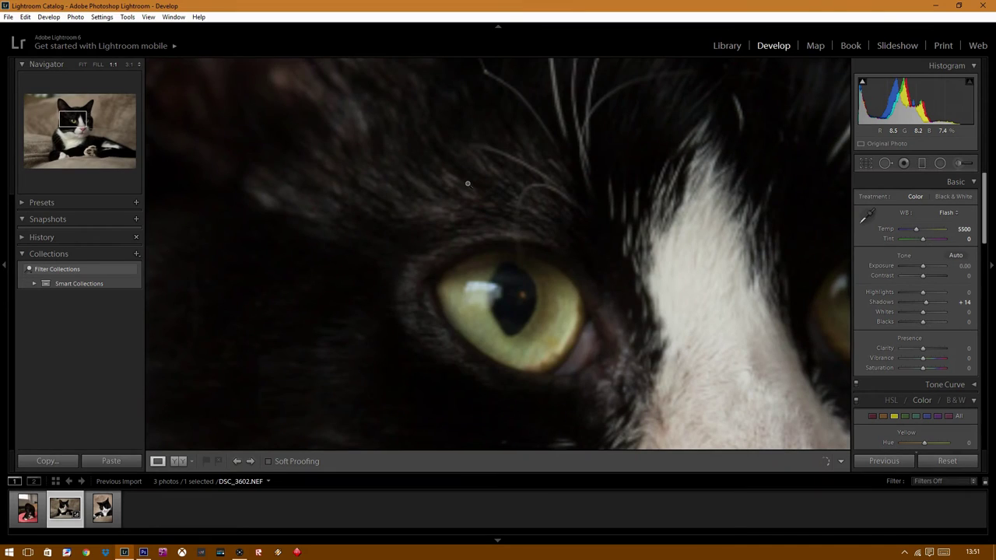
{"action": "left_click", "coordinate": [468, 184]}
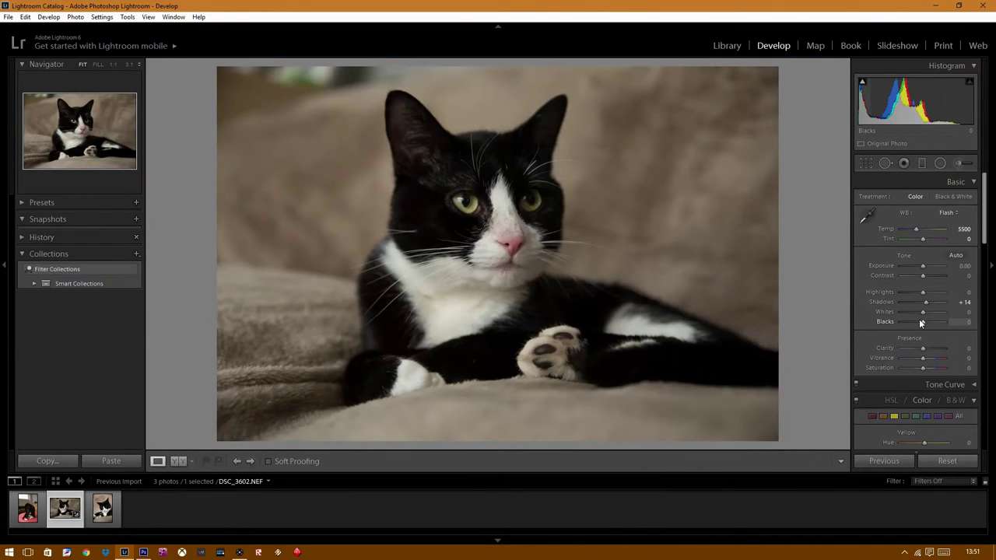
{"action": "left_click_drag", "start_coordinate": [922, 320], "coordinate": [914, 321]}
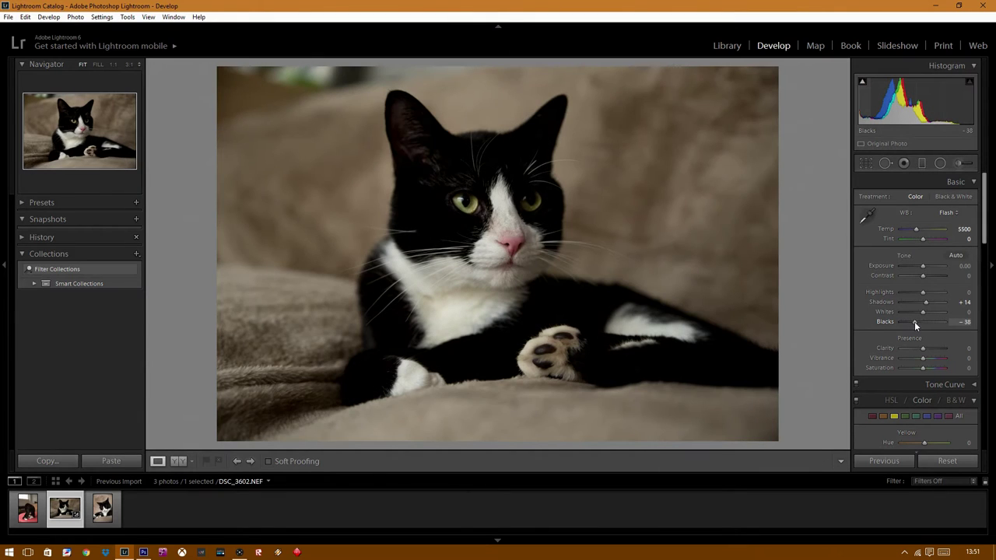
{"action": "left_click_drag", "start_coordinate": [914, 321], "coordinate": [924, 327]}
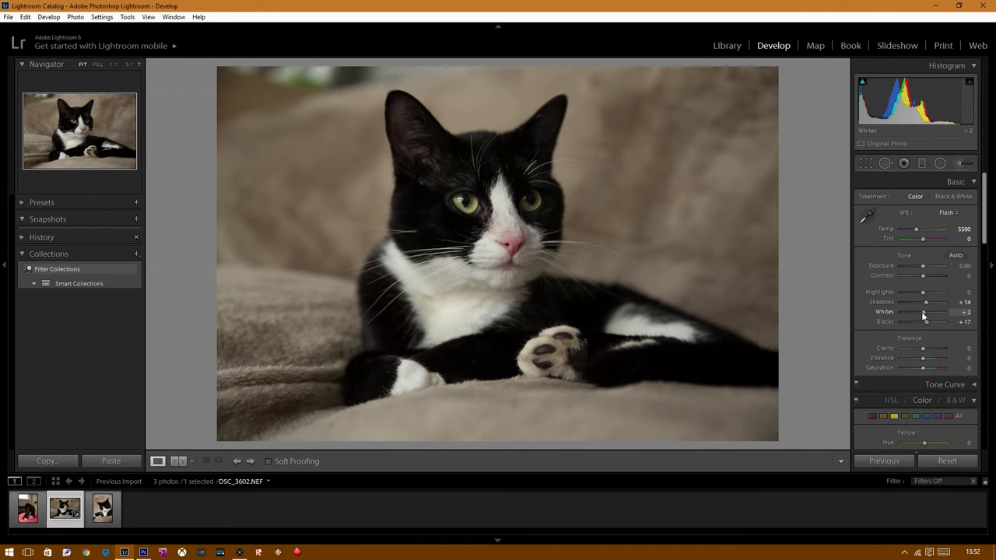
Step: Set Whites to exactly +15
{"action": "left_click_drag", "start_coordinate": [924, 315], "coordinate": [926, 320]}
{"action": "left_click_drag", "start_coordinate": [926, 319], "coordinate": [928, 319]}
{"action": "left_click", "coordinate": [966, 313]}
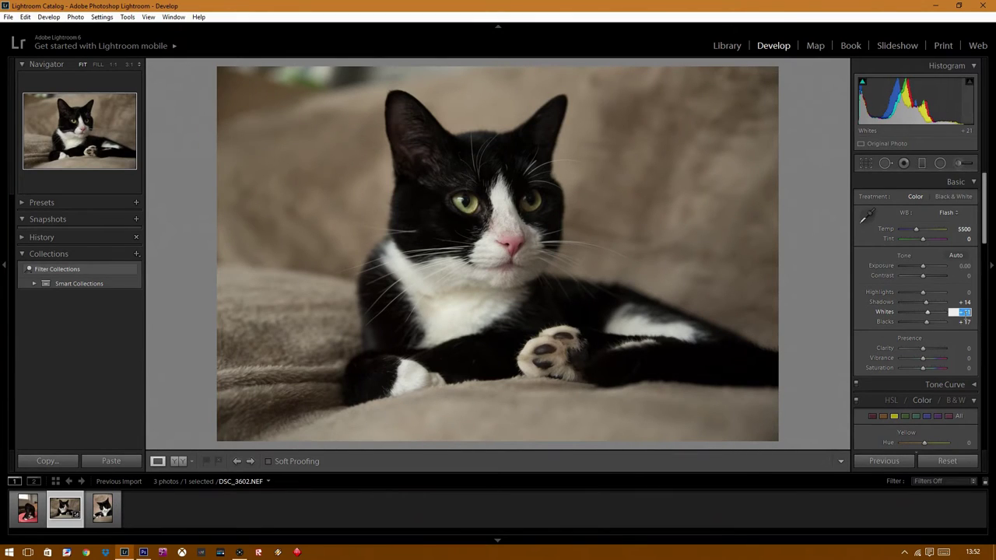
{"action": "type", "text": "15"}
{"action": "key", "text": "Return"}
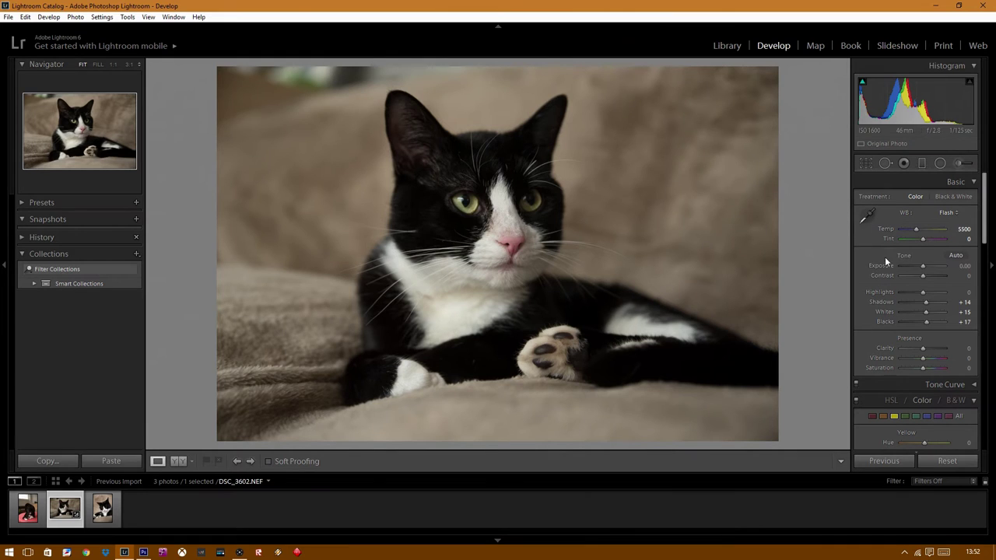
{"action": "left_click", "coordinate": [514, 249]}
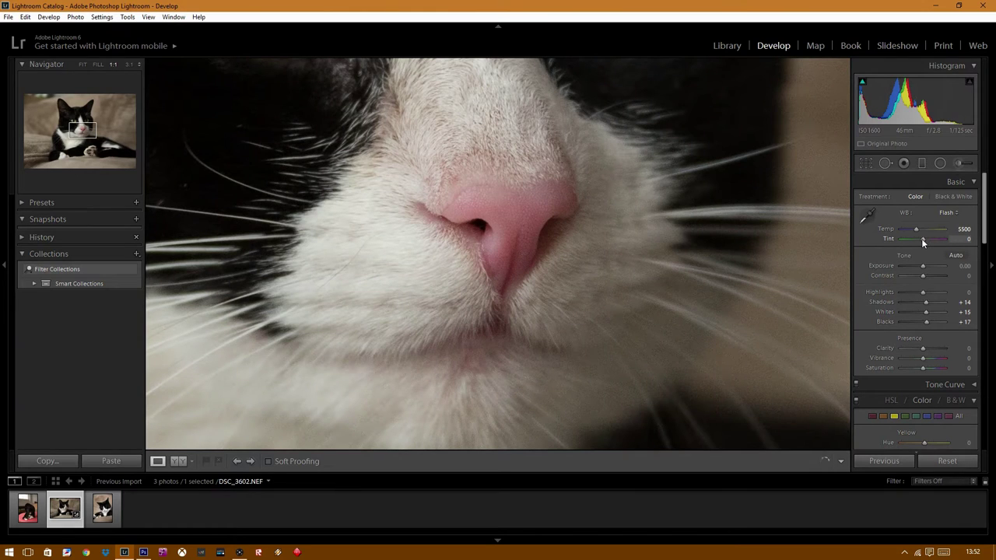
Step: Raise Tint to +11, zoom back to Fit, and minimize Lightroom
{"action": "left_click", "coordinate": [924, 239]}
{"action": "left_click", "coordinate": [531, 222]}
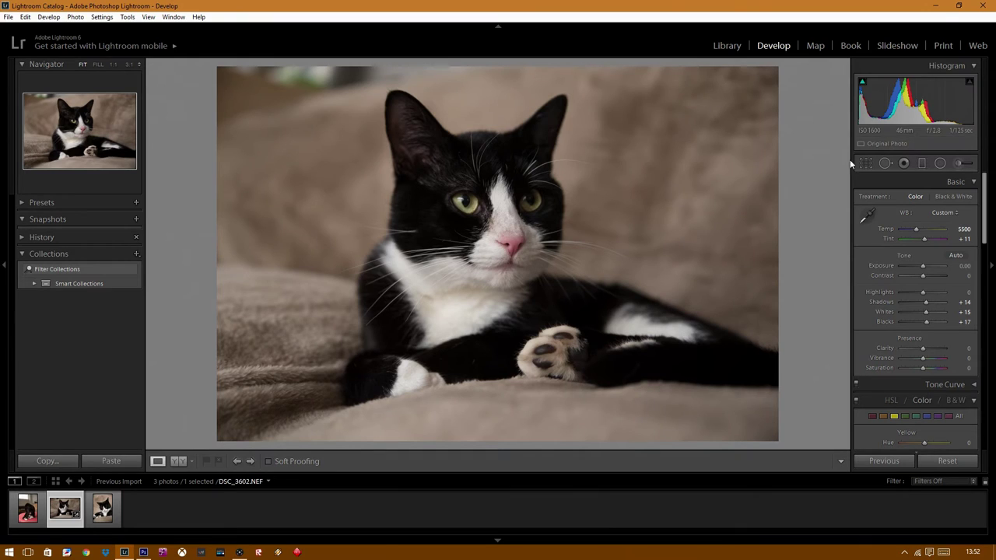
{"action": "left_click", "coordinate": [939, 11]}
{"action": "mouse_move", "coordinate": [124, 553]}
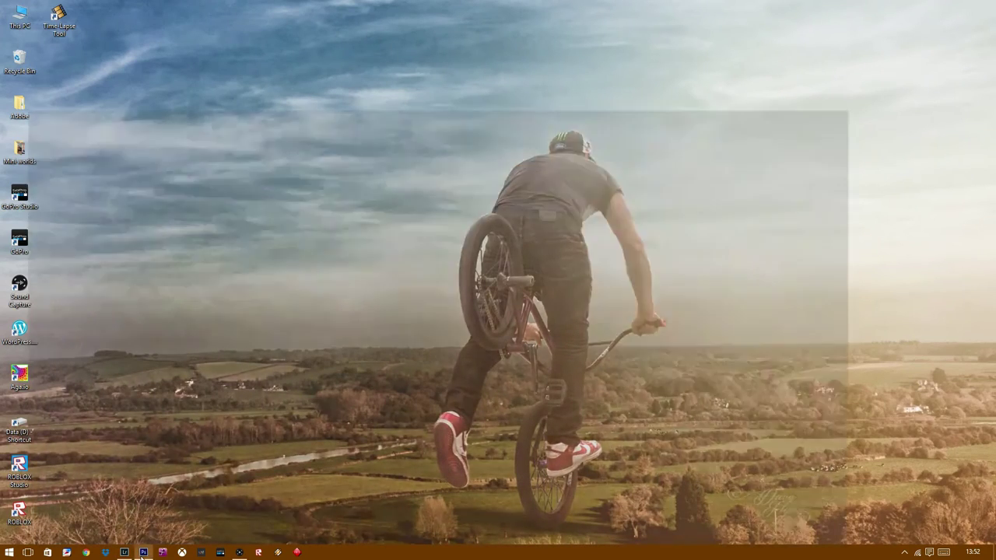
Step: In PZ-Recovered.jpg, delete the old Background copy and duplicate Background into a new copy
{"action": "left_click", "coordinate": [144, 552]}
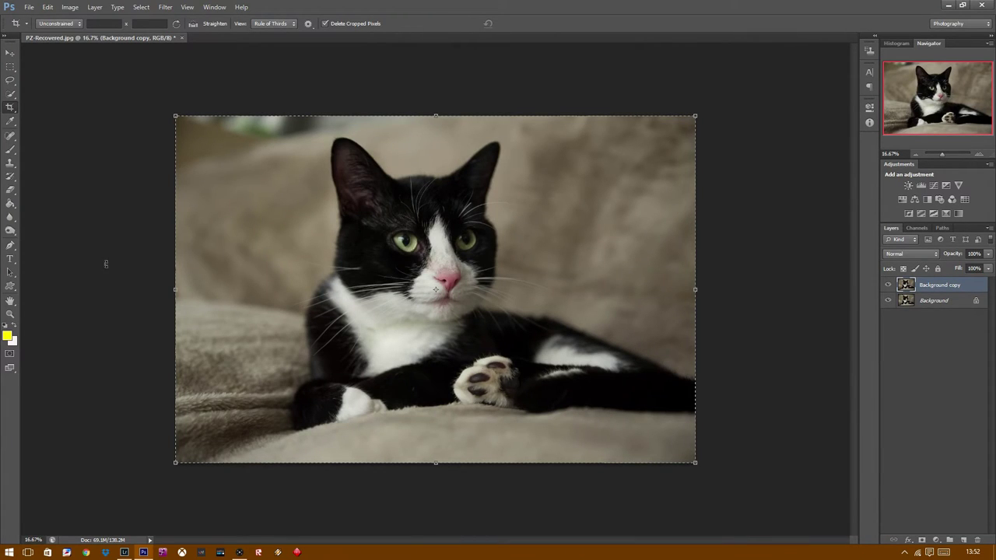
{"action": "left_click", "coordinate": [10, 314]}
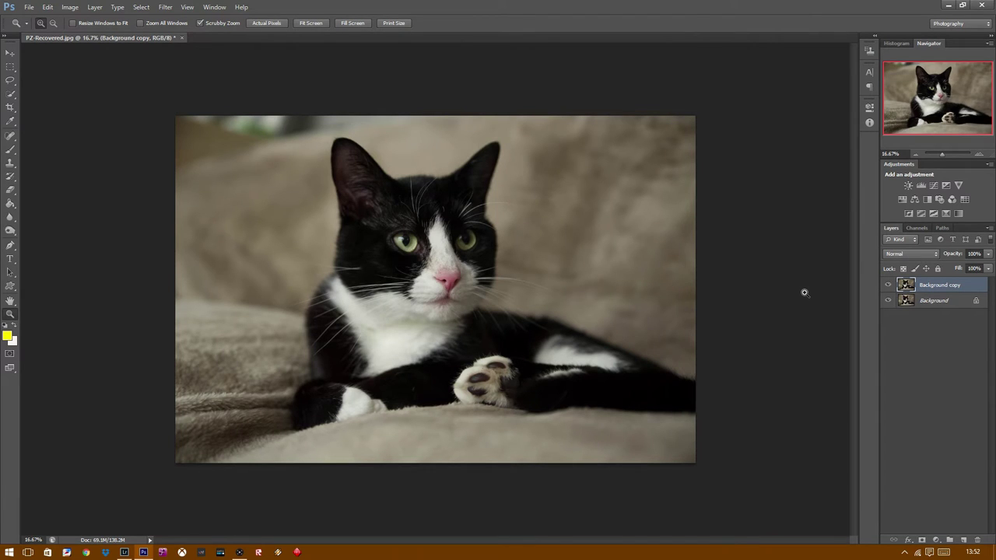
{"action": "left_click_drag", "start_coordinate": [932, 297], "coordinate": [978, 540]}
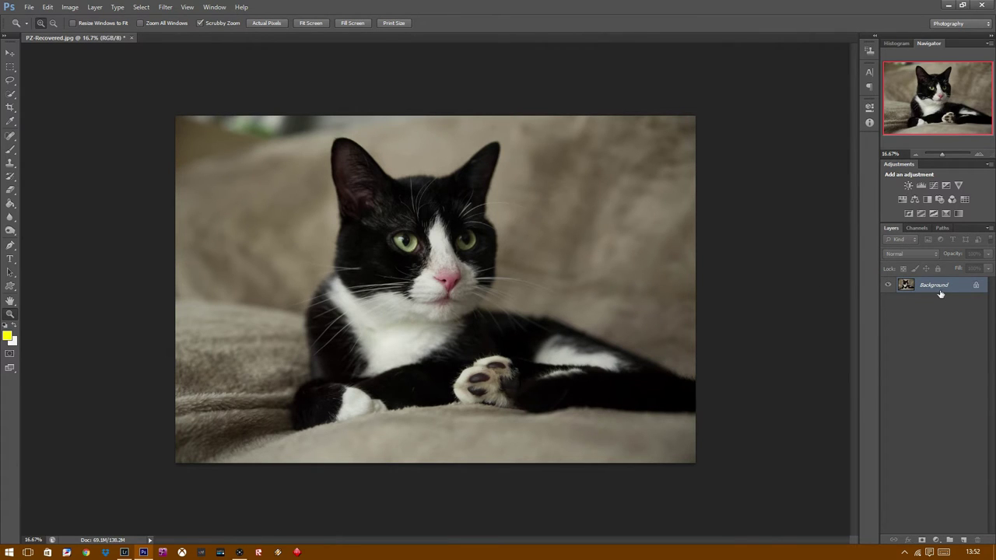
{"action": "left_click_drag", "start_coordinate": [935, 286], "coordinate": [959, 541]}
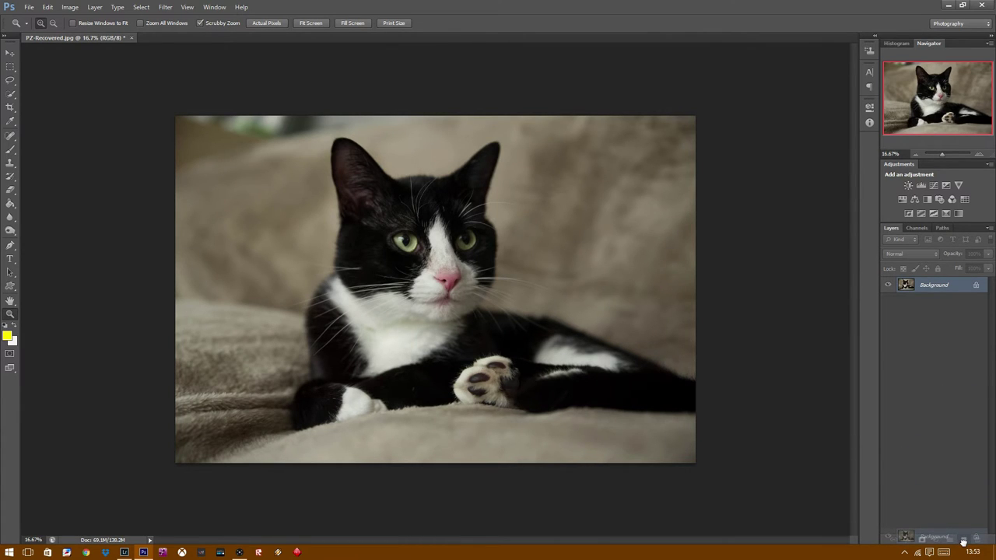
{"action": "left_click_drag", "start_coordinate": [964, 542], "coordinate": [963, 540]}
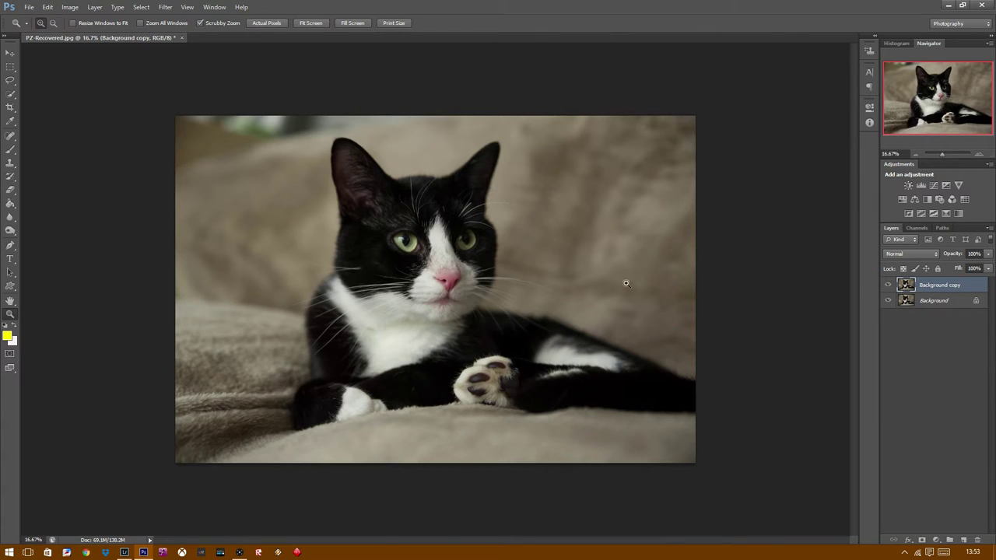
Step: Dodge around the cat's left eye with a small brush, Shadows range, 6% exposure
{"action": "left_click", "coordinate": [447, 245]}
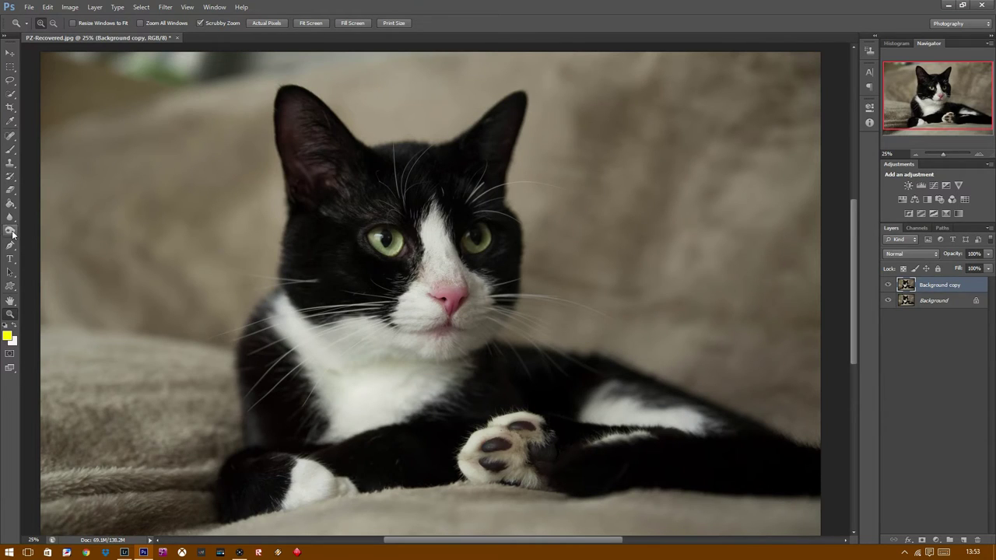
{"action": "left_click", "coordinate": [11, 231]}
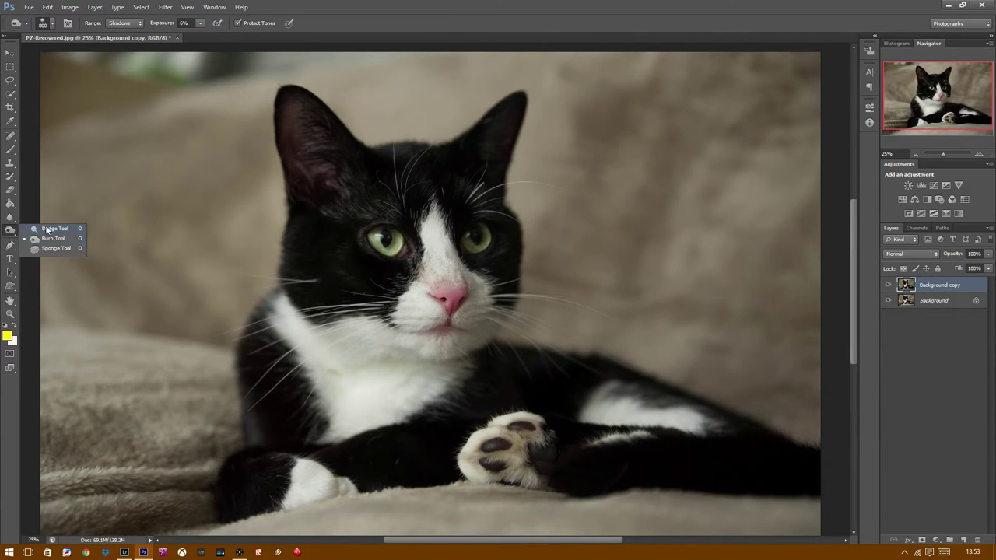
{"action": "left_click", "coordinate": [47, 228]}
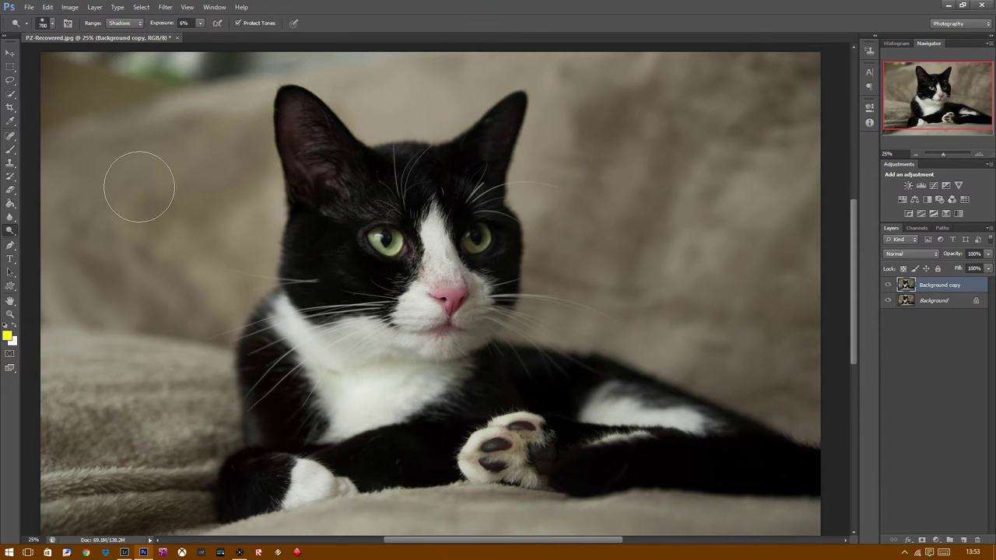
{"action": "key", "text": "bracketleft"}
{"action": "key", "text": "bracketleft"}
{"action": "key", "text": "bracketleft"}
{"action": "key", "text": "bracketleft"}
{"action": "key", "text": "bracketleft"}
{"action": "key", "text": "bracketleft"}
{"action": "key", "text": "bracketleft"}
{"action": "key", "text": "bracketleft"}
{"action": "key", "text": "bracketleft"}
{"action": "mouse_move", "coordinate": [395, 237]}
{"action": "left_mouse_down"}
{"action": "mouse_move", "coordinate": [374, 242]}
{"action": "mouse_move", "coordinate": [391, 243]}
{"action": "left_mouse_up"}
{"action": "left_click", "coordinate": [141, 24]}
{"action": "left_click", "coordinate": [133, 35]}
{"action": "left_click", "coordinate": [199, 24]}
{"action": "left_click", "coordinate": [344, 20]}
{"action": "key", "text": "bracketleft"}
{"action": "key", "text": "bracketleft"}
Step: Switch to the Burn Tool with a 500 px brush limited to Highlights
{"action": "right_click", "coordinate": [11, 231]}
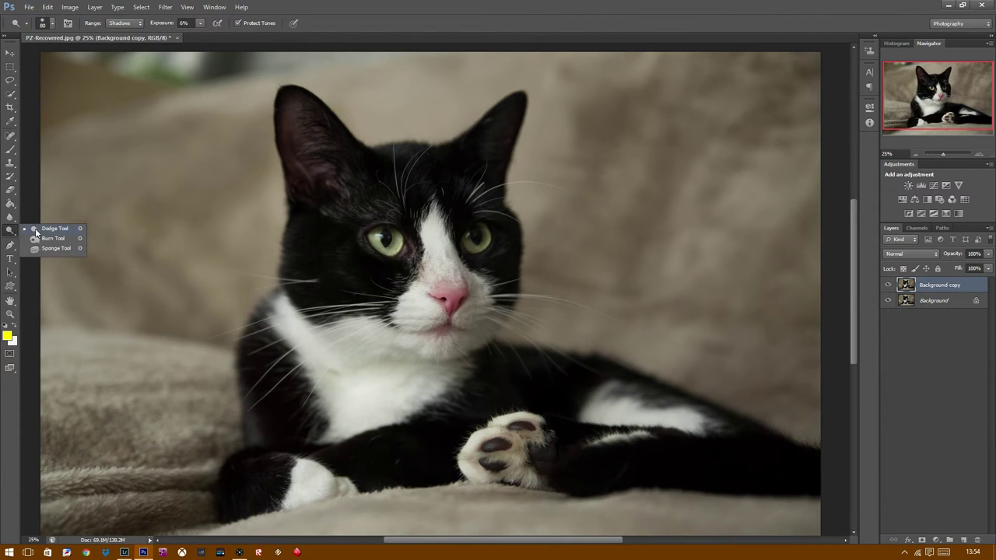
{"action": "left_click", "coordinate": [46, 241]}
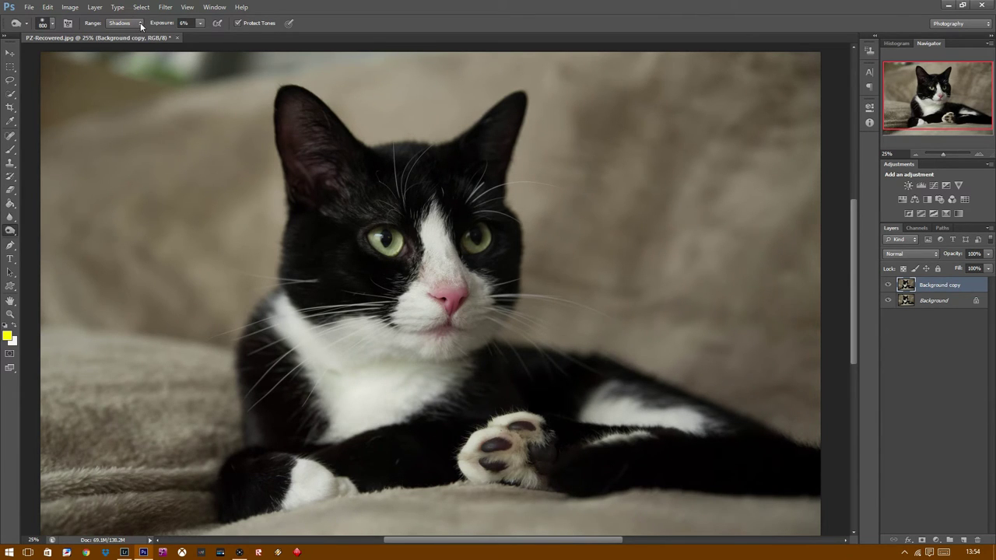
{"action": "key", "text": "bracketleft"}
{"action": "key", "text": "bracketleft"}
{"action": "key", "text": "bracketleft"}
{"action": "key", "text": "bracketleft"}
{"action": "key", "text": "bracketleft"}
{"action": "key", "text": "bracketleft"}
{"action": "key", "text": "bracketleft"}
{"action": "key", "text": "bracketleft"}
{"action": "key", "text": "bracketleft"}
{"action": "key", "text": "bracketleft"}
{"action": "key", "text": "bracketleft"}
{"action": "key", "text": "bracketleft"}
{"action": "left_click_drag", "start_coordinate": [12, 232], "coordinate": [47, 240]}
{"action": "left_click", "coordinate": [141, 24]}
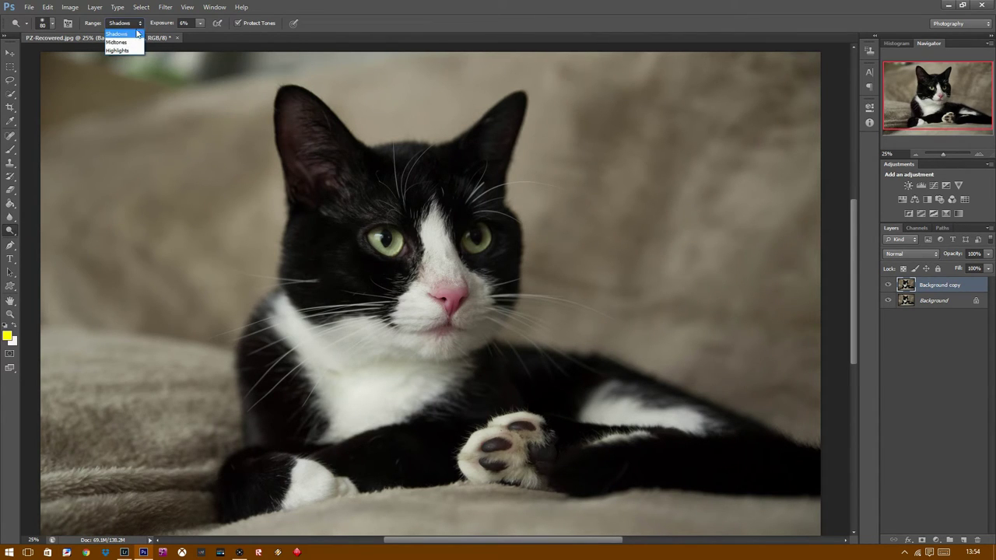
{"action": "left_click", "coordinate": [130, 49]}
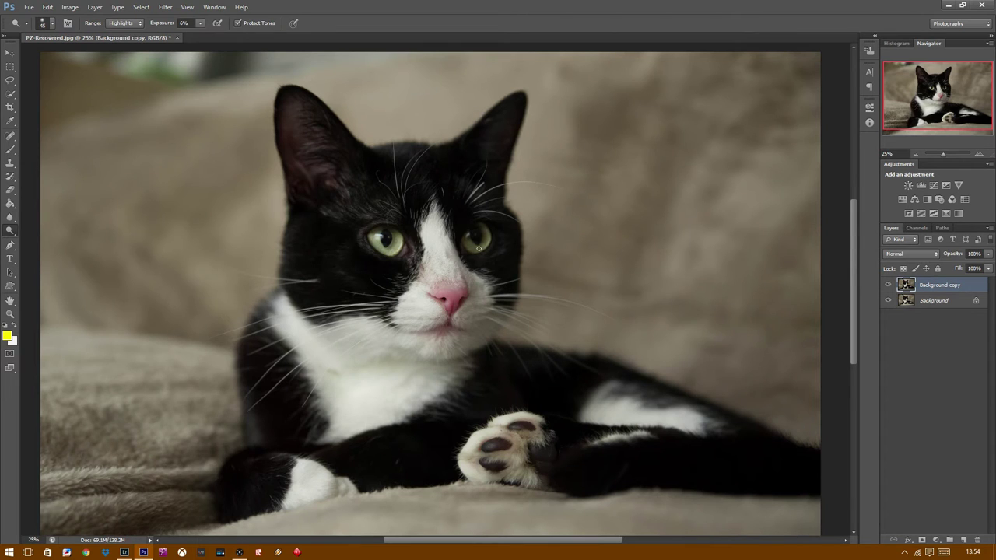
Step: Toggle the Background copy layer's visibility to compare the retouch with the original
{"action": "left_click", "coordinate": [887, 288]}
{"action": "left_click", "coordinate": [887, 287]}
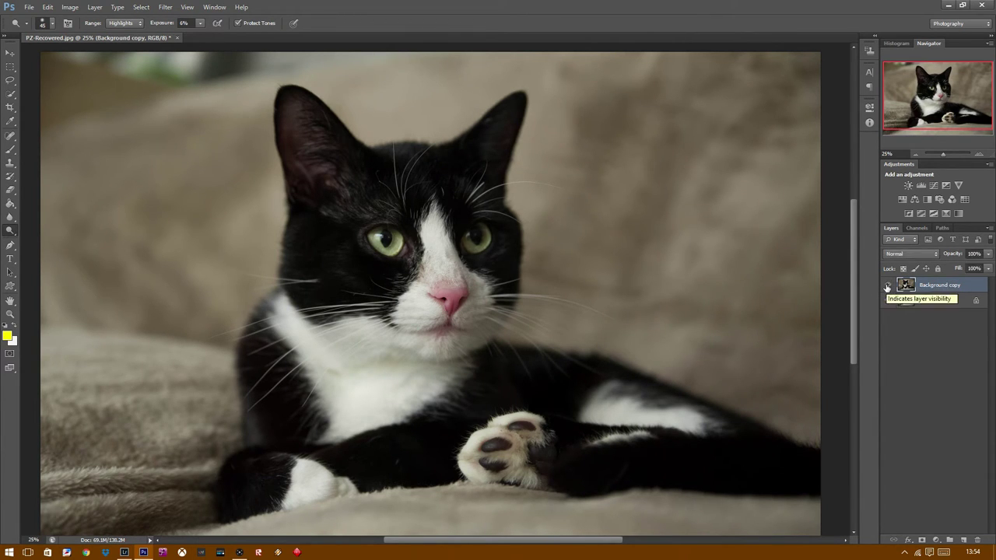
{"action": "left_click", "coordinate": [887, 287]}
{"action": "left_click", "coordinate": [888, 287]}
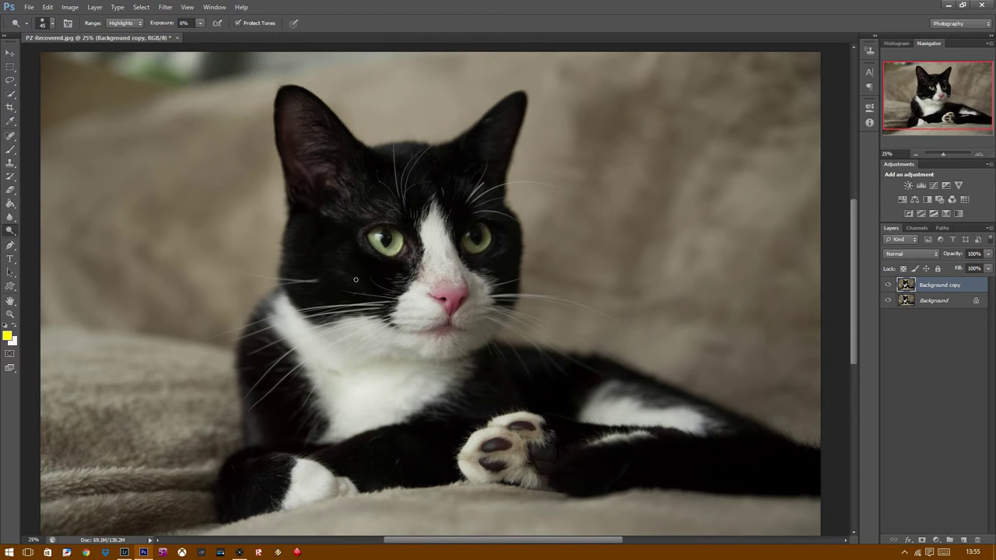
{"action": "left_click", "coordinate": [14, 315]}
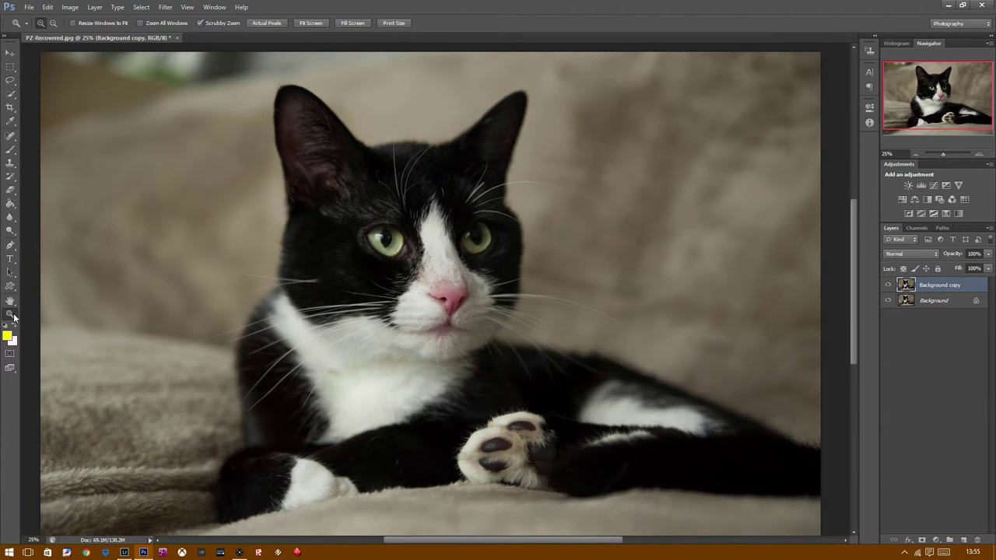
Step: Zoom to 50% on the cat's forehead and choose the Spot Healing Brush
{"action": "left_click", "coordinate": [441, 268]}
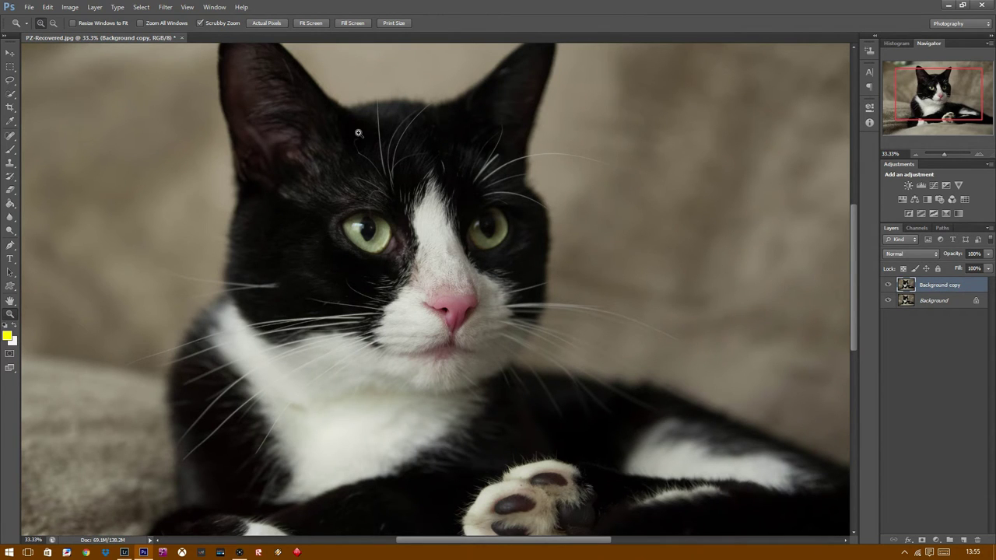
{"action": "left_click", "coordinate": [355, 148]}
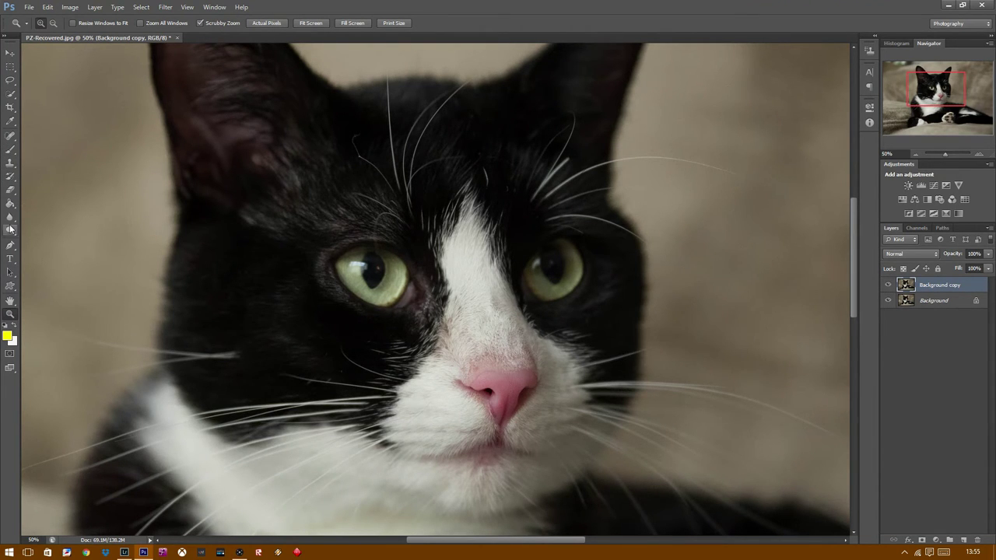
{"action": "left_click", "coordinate": [13, 139]}
{"action": "right_click", "coordinate": [12, 140]}
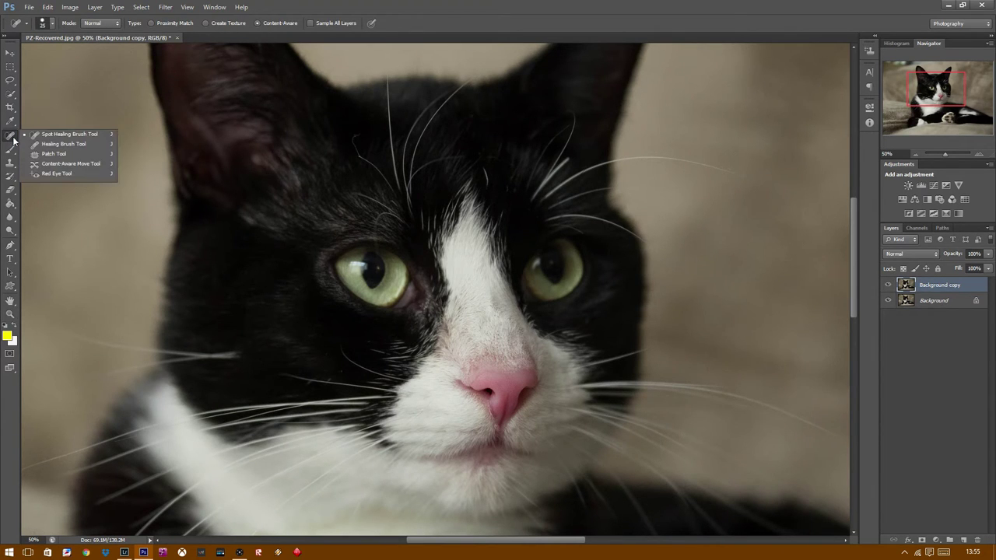
Step: Keep the Spot Healing Brush and fit the whole cat photo on screen
{"action": "left_click", "coordinate": [60, 137]}
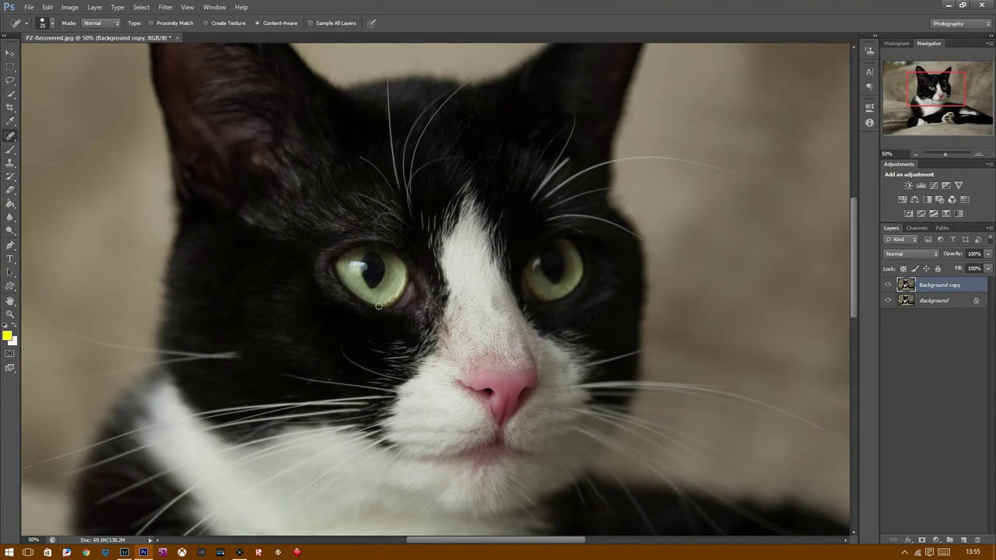
{"action": "scroll", "coordinate": [686, 199], "scroll_direction": "down", "scroll_amount": 1}
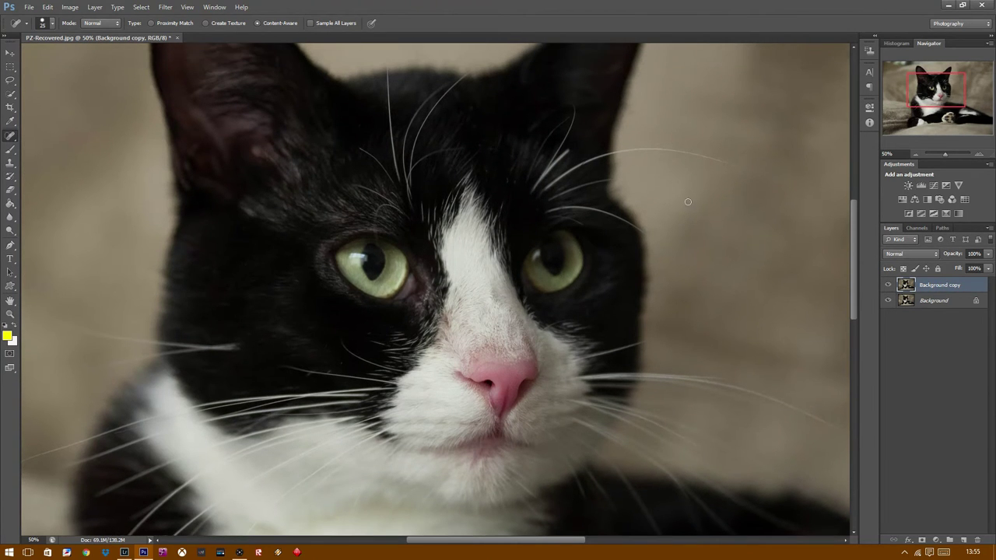
{"action": "left_click", "coordinate": [10, 313]}
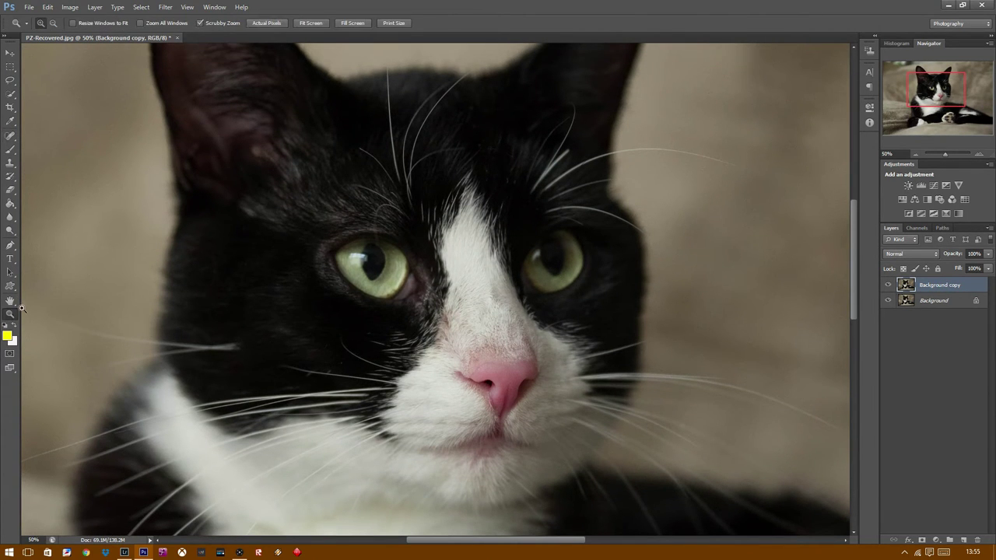
{"action": "left_click", "coordinate": [316, 24]}
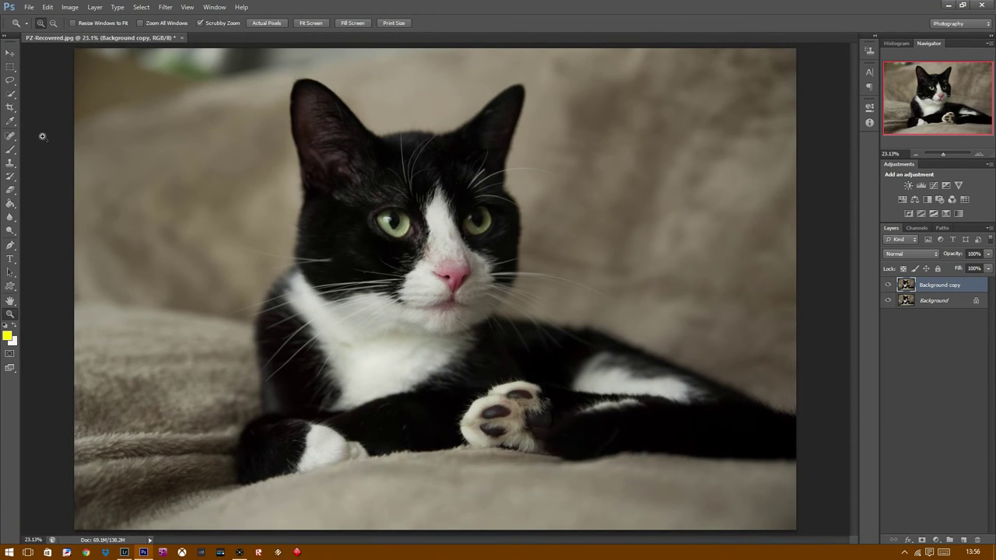
Step: Select the Clone Stamp tool and dismiss the missing clone source warning
{"action": "left_click", "coordinate": [10, 164]}
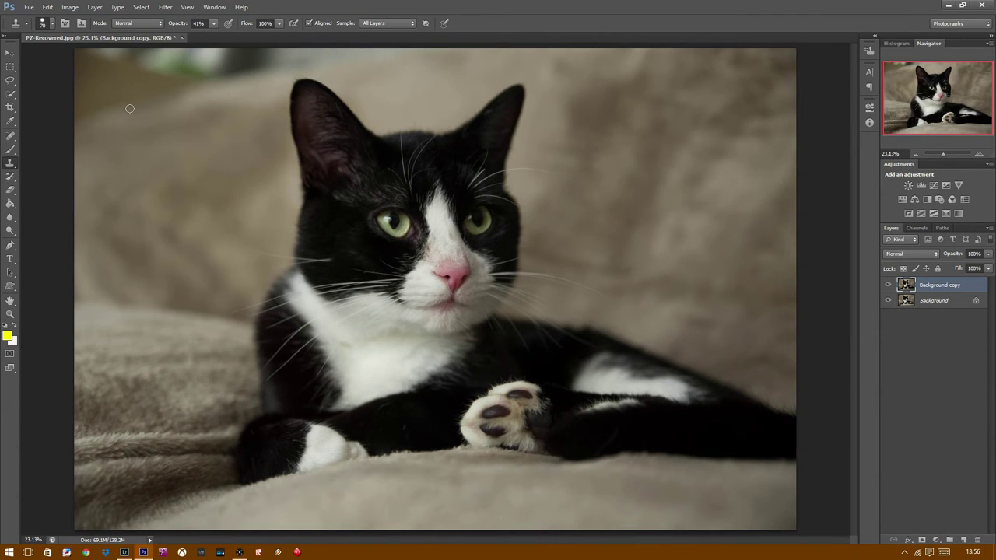
{"action": "key", "text": "bracketright"}
{"action": "key", "text": "bracketright"}
{"action": "key", "text": "bracketright"}
{"action": "key", "text": "bracketleft"}
{"action": "key", "text": "bracketleft"}
{"action": "left_click", "coordinate": [52, 24]}
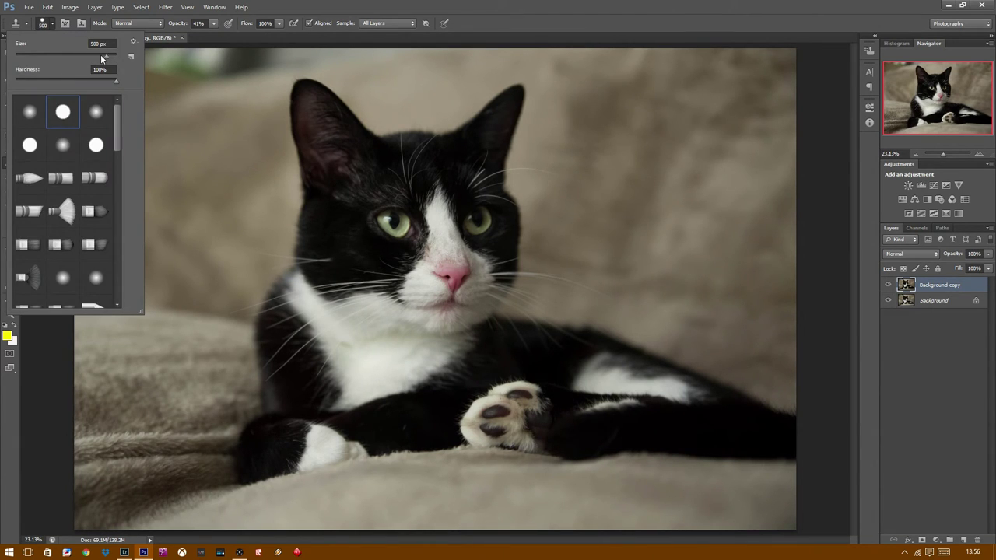
{"action": "left_click", "coordinate": [46, 358]}
{"action": "left_click", "coordinate": [178, 200]}
{"action": "key", "text": "Return"}
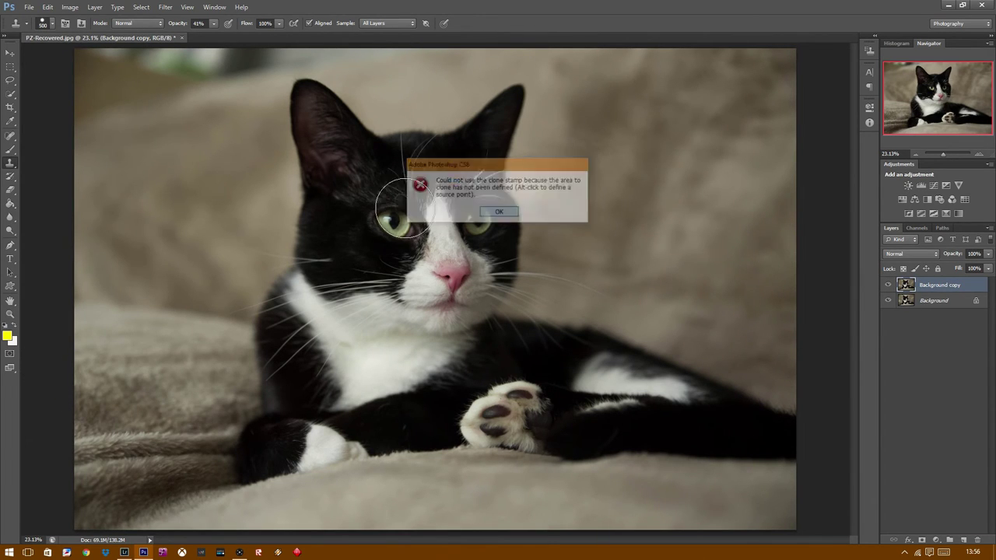
Step: Settle the clone brush size at 200 px
{"action": "key", "text": "bracketleft"}
{"action": "key", "text": "bracketleft"}
{"action": "key", "text": "bracketleft"}
{"action": "key", "text": "bracketleft"}
{"action": "key", "text": "bracketleft"}
{"action": "key", "text": "bracketleft"}
{"action": "key", "text": "bracketright"}
{"action": "key", "text": "bracketright"}
{"action": "key", "text": "bracketright"}
{"action": "key", "text": "bracketright"}
{"action": "key", "text": "bracketleft"}
{"action": "key", "text": "bracketleft"}
{"action": "key", "text": "bracketleft"}
{"action": "key", "text": "bracketleft"}
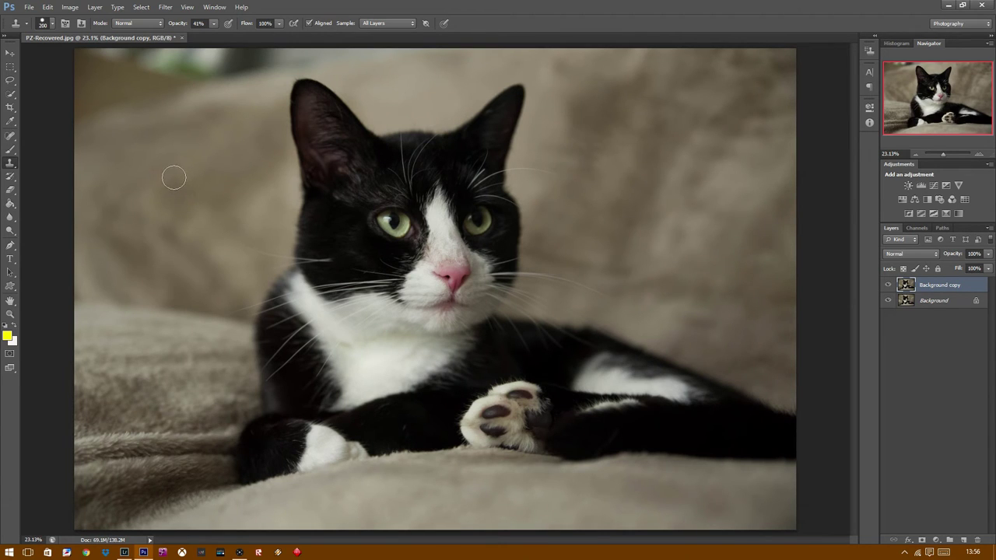
{"action": "key", "text": "bracketright"}
{"action": "key", "text": "bracketright"}
{"action": "key", "text": "bracketleft"}
{"action": "key", "text": "bracketleft"}
Step: Set the clone brush to 400 px, sample the blanket, and stamp texture over the top-left corner
{"action": "key", "text": "bracketright"}
{"action": "key", "text": "bracketright"}
{"action": "key", "text": "bracketright"}
{"action": "left_click", "coordinate": [114, 128], "text": "alt"}
{"action": "mouse_move", "coordinate": [189, 78]}
{"action": "left_mouse_down"}
{"action": "mouse_move", "coordinate": [189, 67]}
{"action": "mouse_move", "coordinate": [178, 84]}
{"action": "mouse_move", "coordinate": [185, 75]}
{"action": "left_mouse_up"}
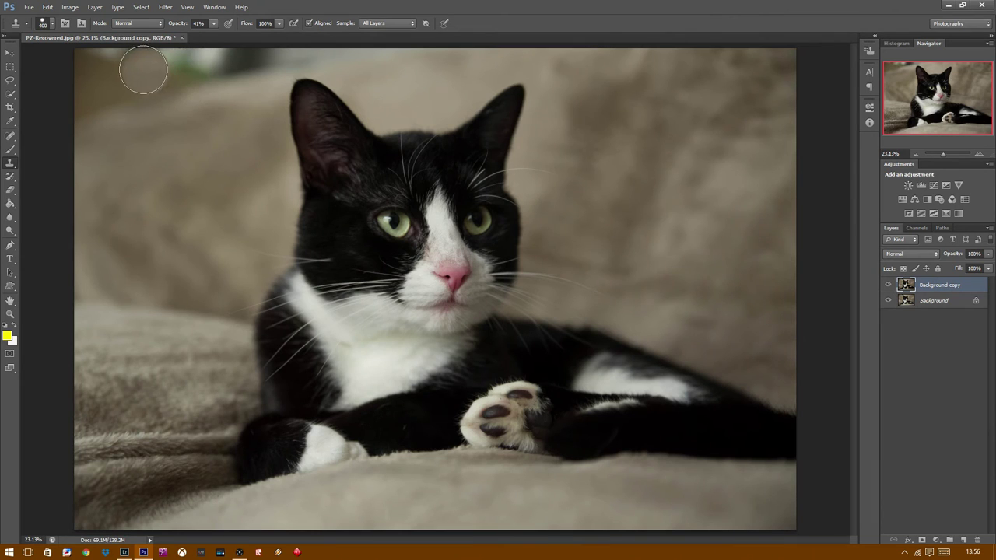
{"action": "left_click", "coordinate": [112, 62]}
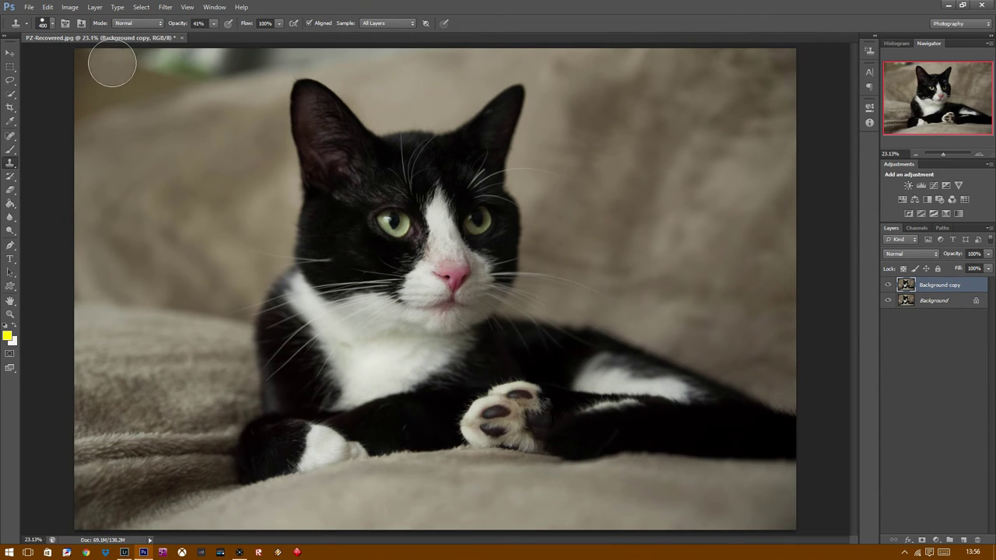
{"action": "left_click", "coordinate": [116, 86]}
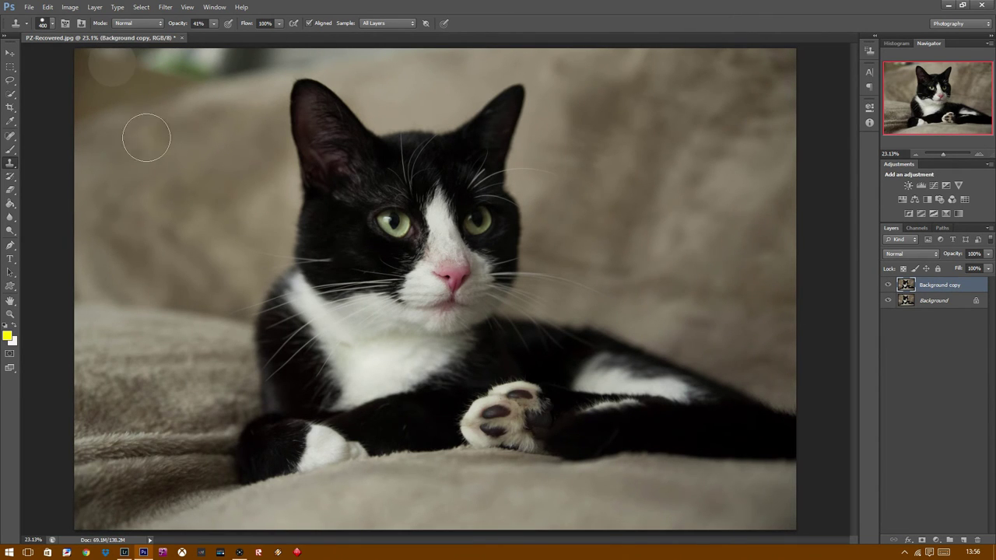
{"action": "left_click", "coordinate": [111, 85]}
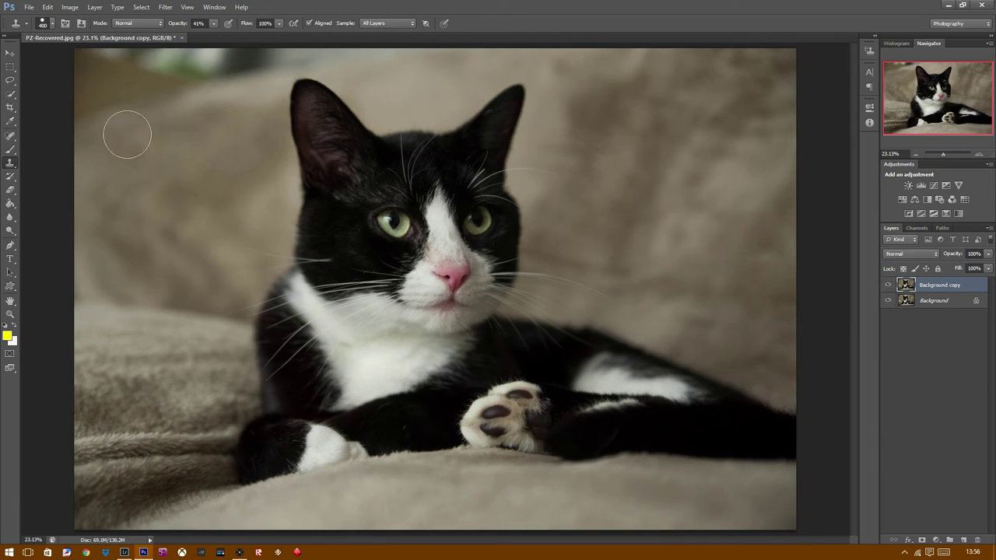
Step: Switch the clone brush to a soft round tip (0% hardness) and sample a fresh blanket spot
{"action": "left_click", "coordinate": [51, 25]}
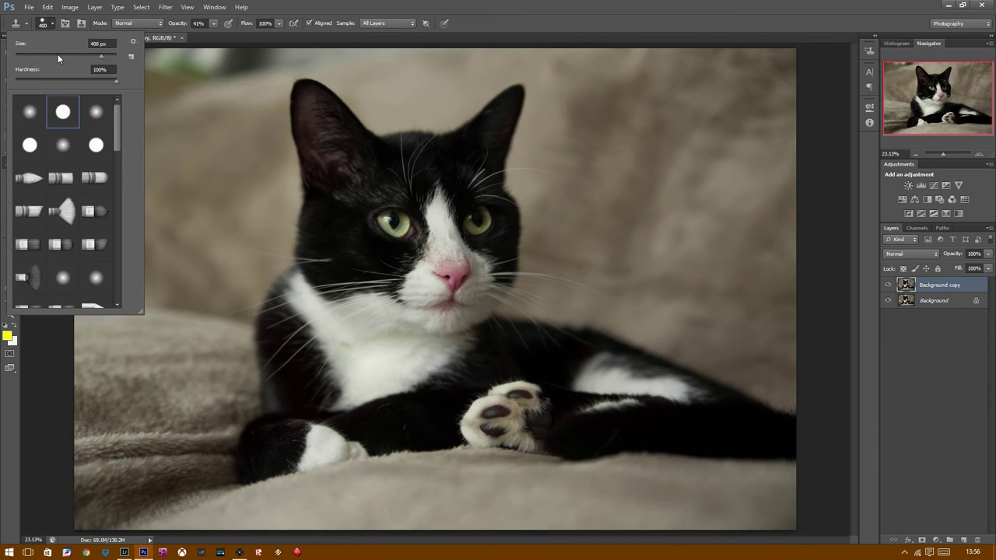
{"action": "left_click", "coordinate": [97, 113]}
{"action": "key", "text": "Return"}
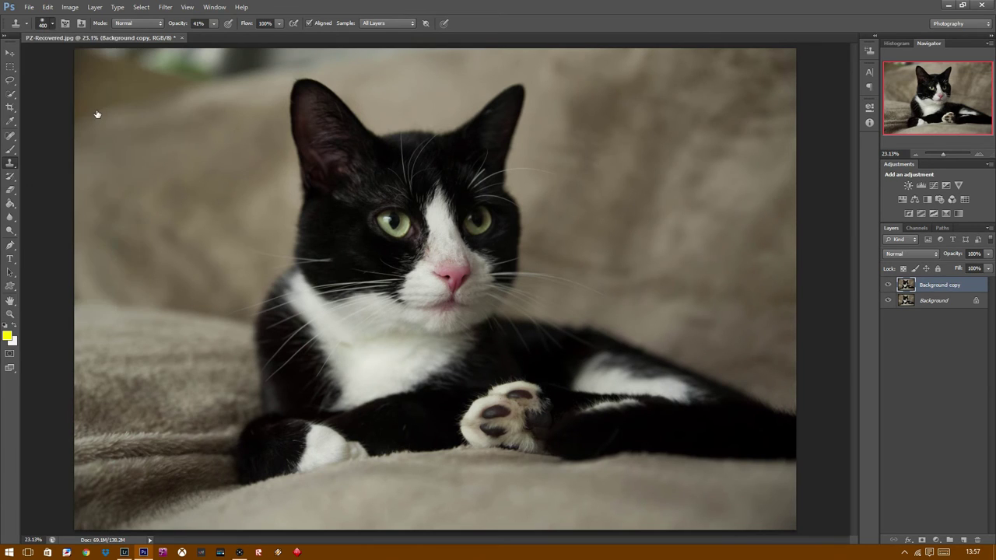
{"action": "left_click", "coordinate": [153, 154], "text": "alt"}
{"action": "left_click", "coordinate": [214, 27]}
Step: Paint blanket over the top blur at 100% opacity, then undo and reclone the top edge at 56%
{"action": "left_click_drag", "start_coordinate": [236, 36], "coordinate": [247, 35]}
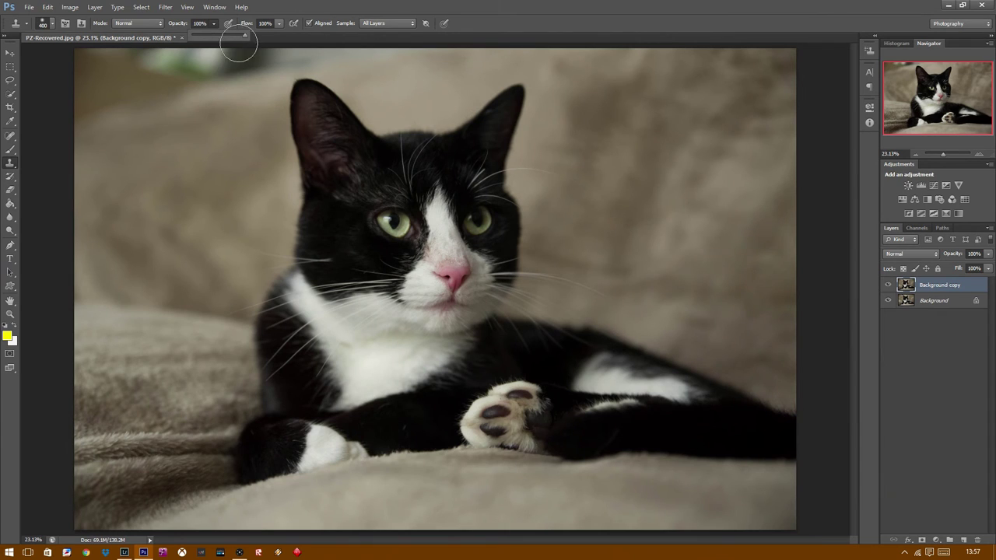
{"action": "left_click", "coordinate": [143, 65]}
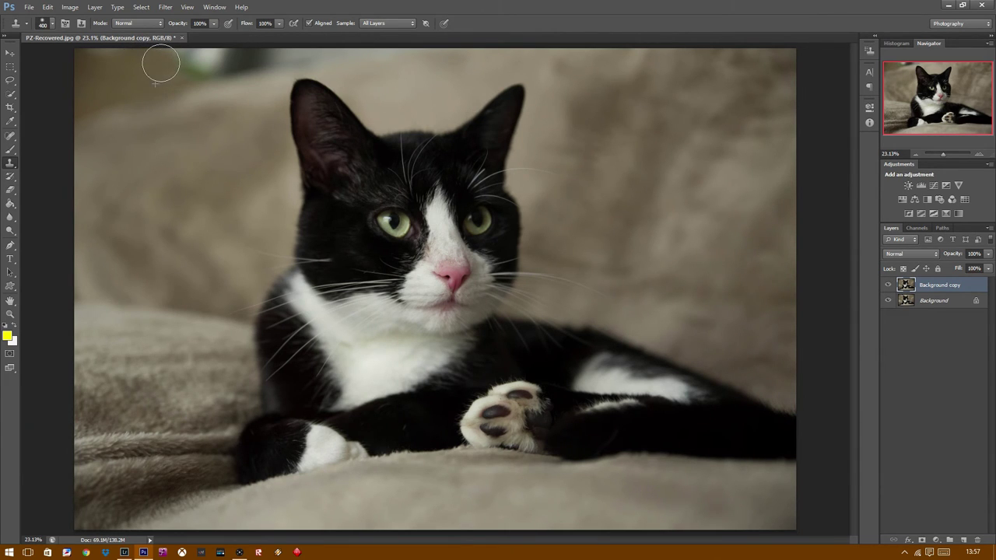
{"action": "mouse_move", "coordinate": [125, 59]}
{"action": "left_mouse_down"}
{"action": "mouse_move", "coordinate": [180, 79]}
{"action": "mouse_move", "coordinate": [250, 61]}
{"action": "left_mouse_up"}
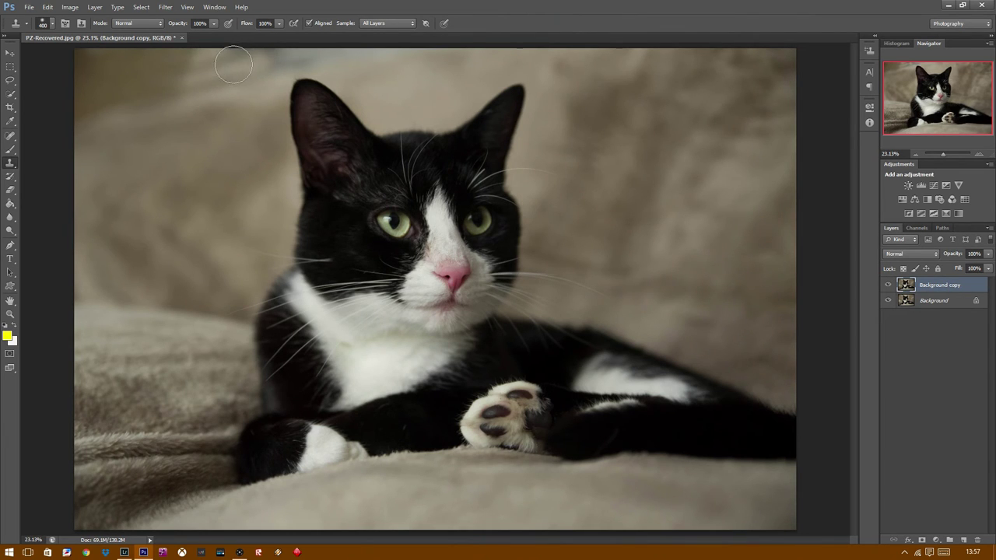
{"action": "left_click", "coordinate": [213, 23]}
{"action": "left_click_drag", "start_coordinate": [192, 36], "coordinate": [190, 36]}
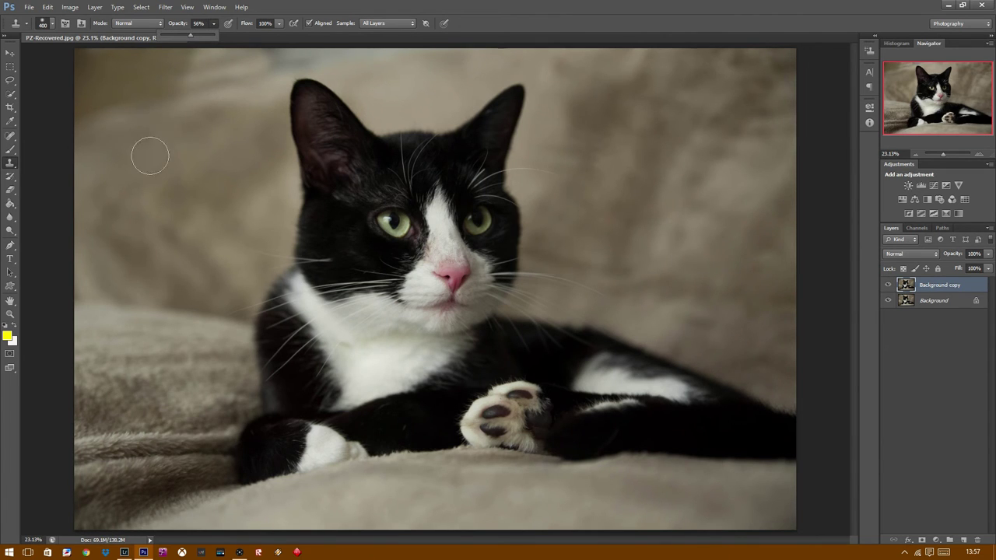
{"action": "key", "text": "ctrl+alt+z"}
{"action": "key", "text": "ctrl+alt+z"}
{"action": "key", "text": "ctrl+alt+z"}
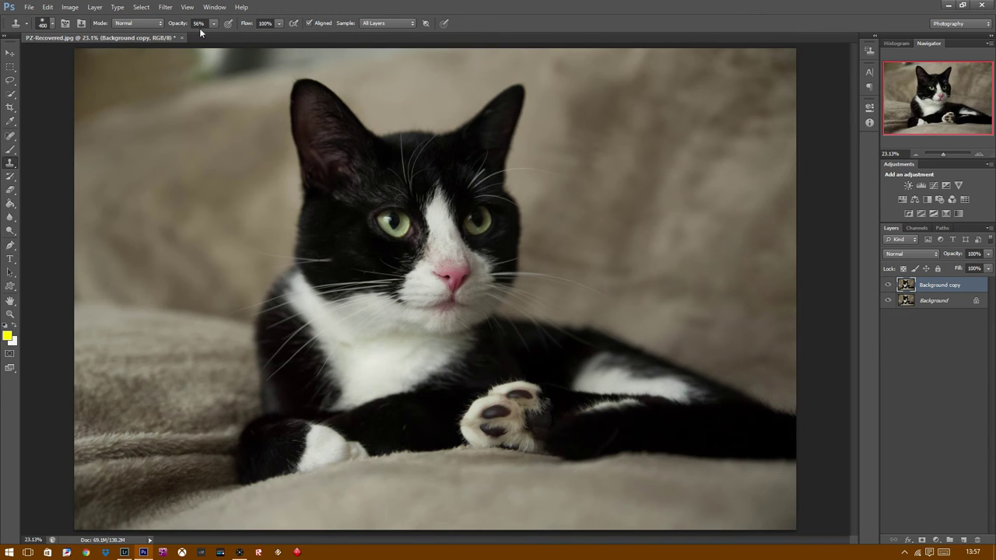
{"action": "mouse_move", "coordinate": [190, 60]}
{"action": "left_mouse_down"}
{"action": "mouse_move", "coordinate": [227, 56]}
{"action": "mouse_move", "coordinate": [175, 59]}
{"action": "mouse_move", "coordinate": [404, 67]}
{"action": "left_mouse_up"}
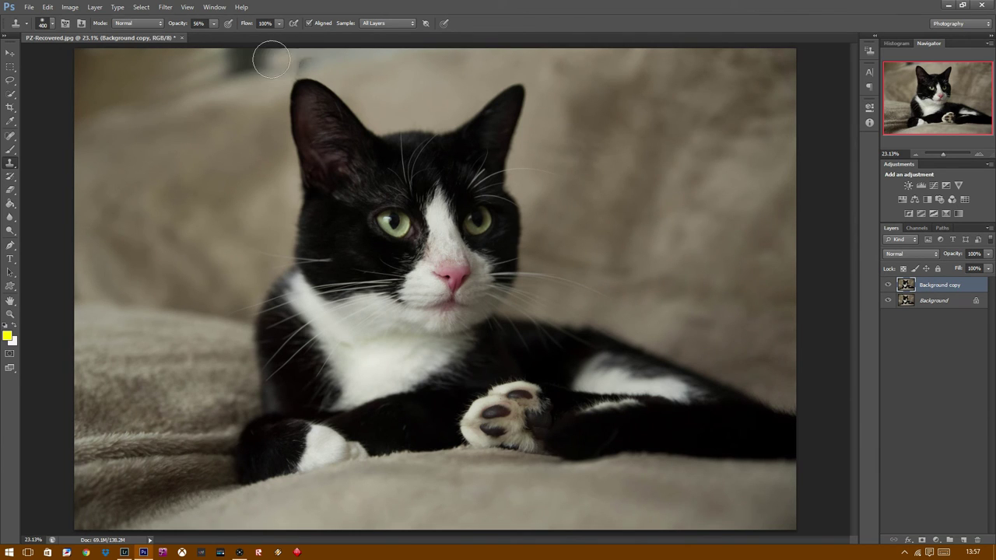
Step: Resample nearby background repeatedly and blend it over the dark top-edge patch
{"action": "left_click", "coordinate": [223, 116], "text": "alt"}
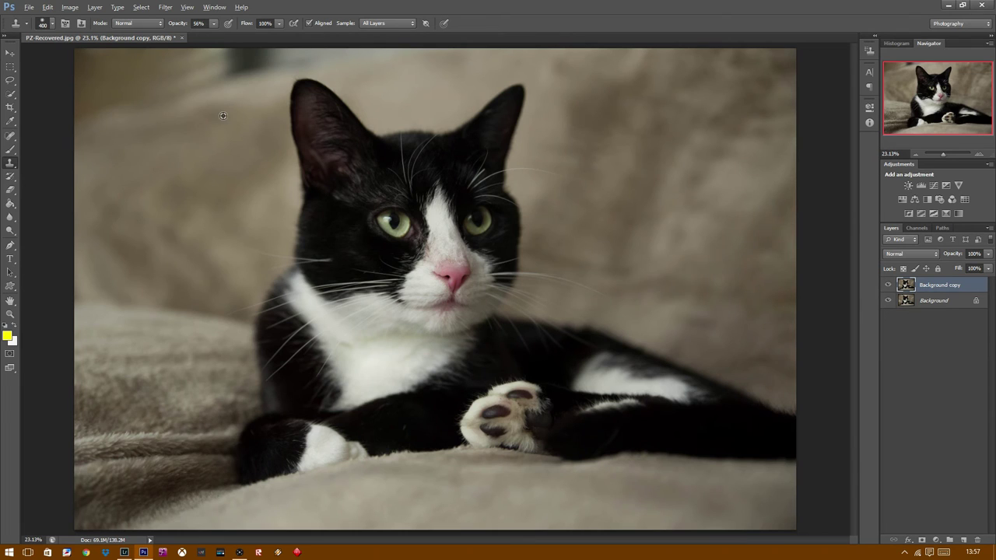
{"action": "left_click_drag", "start_coordinate": [234, 74], "coordinate": [249, 47]}
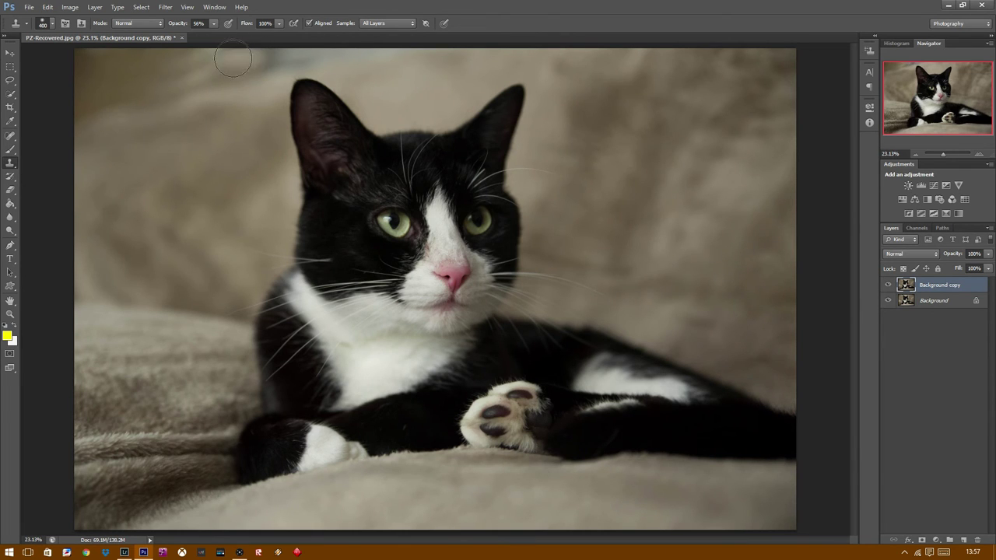
{"action": "left_click", "coordinate": [146, 68], "text": "alt"}
{"action": "left_click_drag", "start_coordinate": [200, 60], "coordinate": [204, 60]}
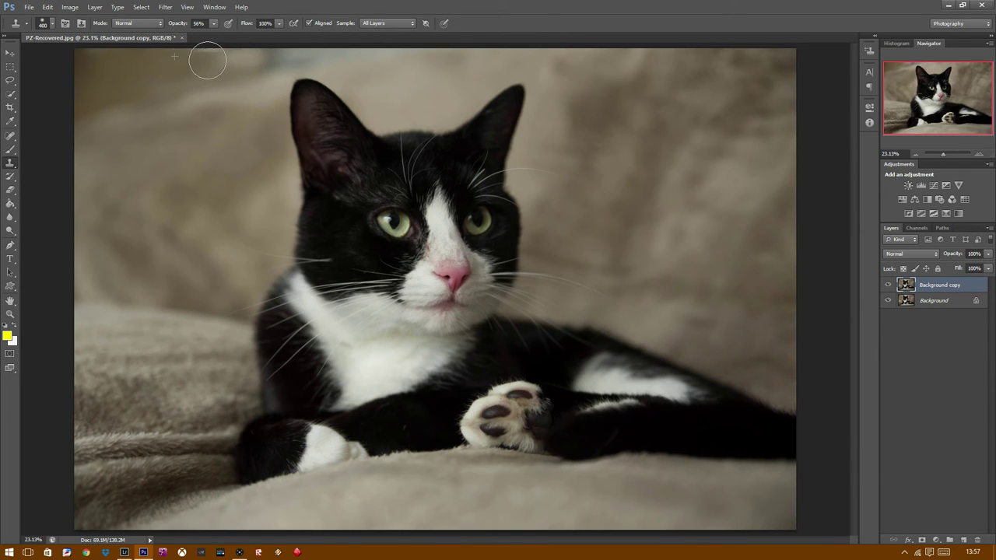
{"action": "left_click", "coordinate": [149, 79], "text": "alt"}
{"action": "left_click_drag", "start_coordinate": [218, 53], "coordinate": [218, 101]}
Step: Sample lower background and clone it near the cat's left ear with the 400 px brush
{"action": "left_click", "coordinate": [163, 121], "text": "alt"}
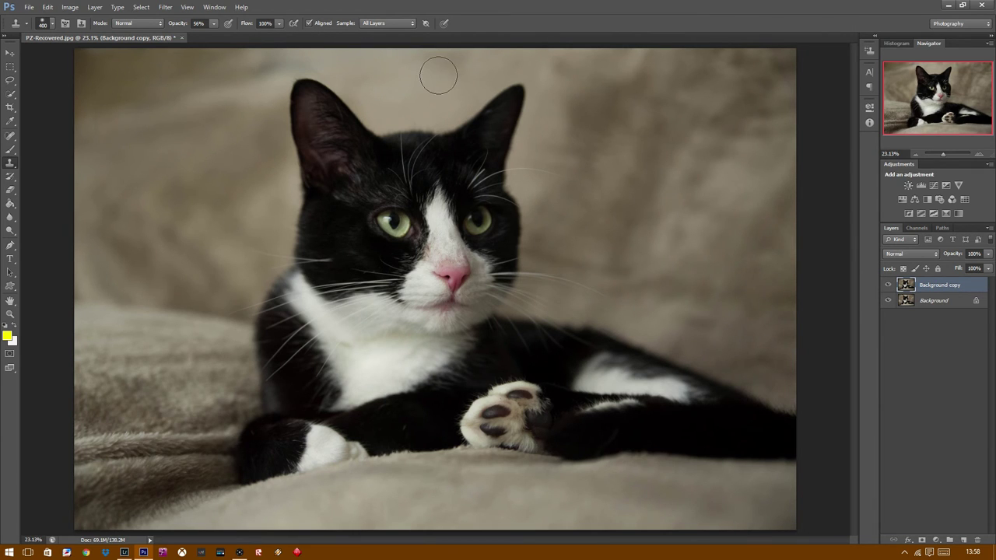
{"action": "key", "text": "bracketleft"}
{"action": "key", "text": "bracketleft"}
{"action": "key", "text": "bracketleft"}
{"action": "key", "text": "bracketleft"}
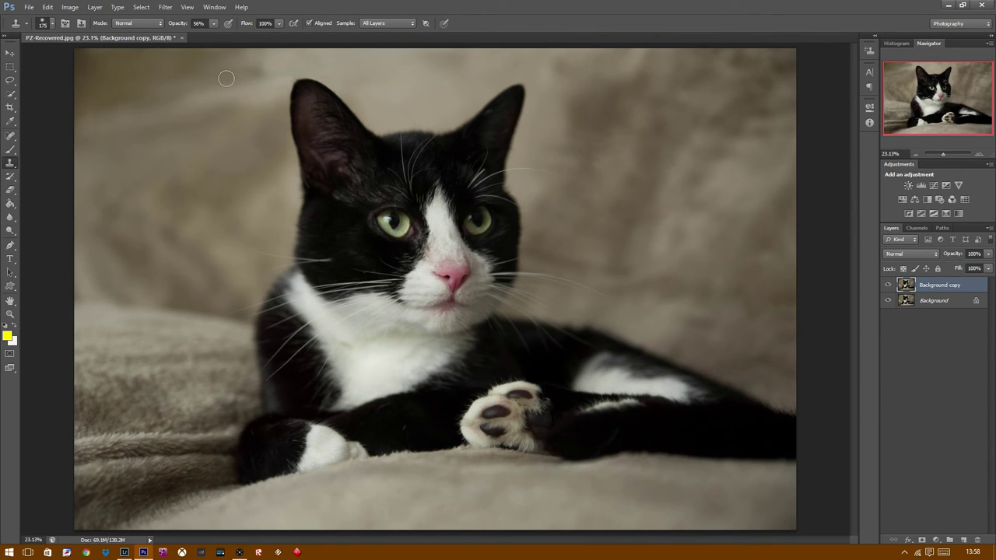
{"action": "key", "text": "bracketright"}
{"action": "key", "text": "bracketright"}
{"action": "key", "text": "bracketright"}
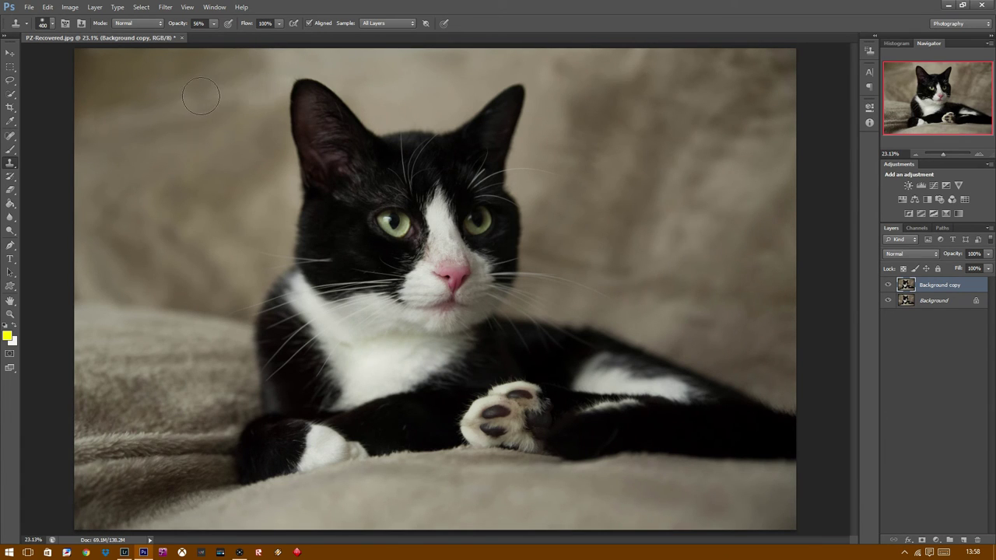
{"action": "left_click_drag", "start_coordinate": [256, 55], "coordinate": [282, 74]}
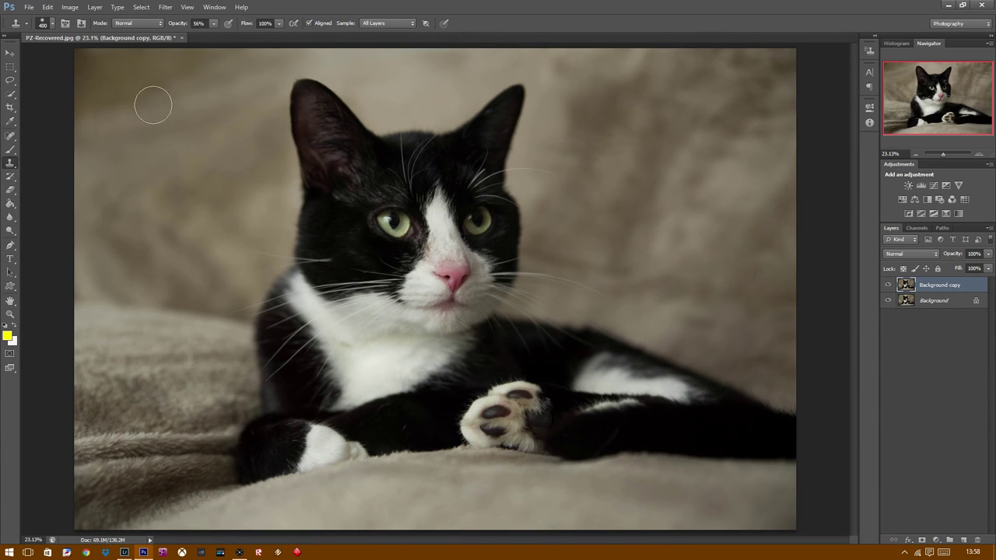
Step: Zoom out to about 13% so the whole cat photo is visible in the window
{"action": "left_click", "coordinate": [10, 314]}
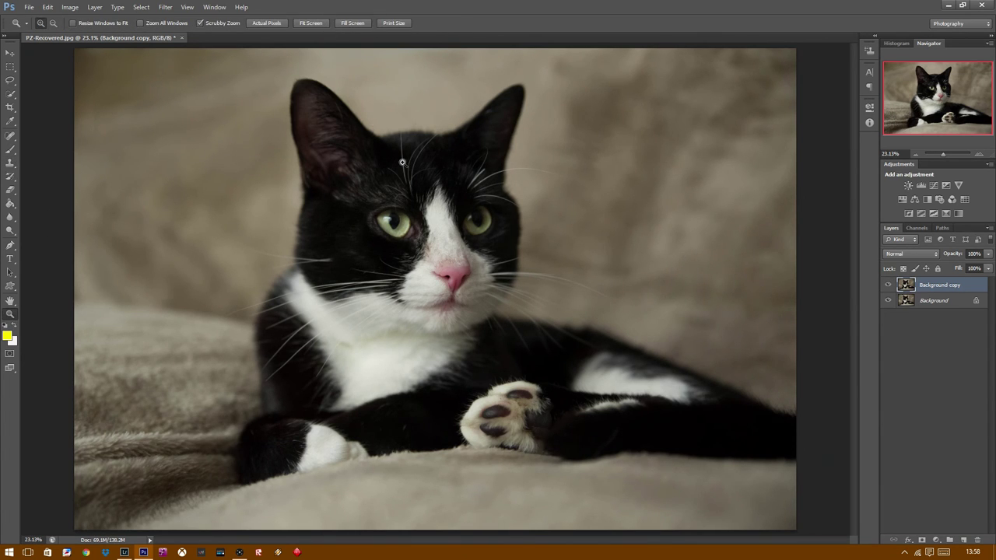
{"action": "scroll", "coordinate": [372, 198], "scroll_direction": "down", "scroll_amount": 1}
{"action": "scroll", "coordinate": [372, 198], "scroll_direction": "down", "scroll_amount": 1}
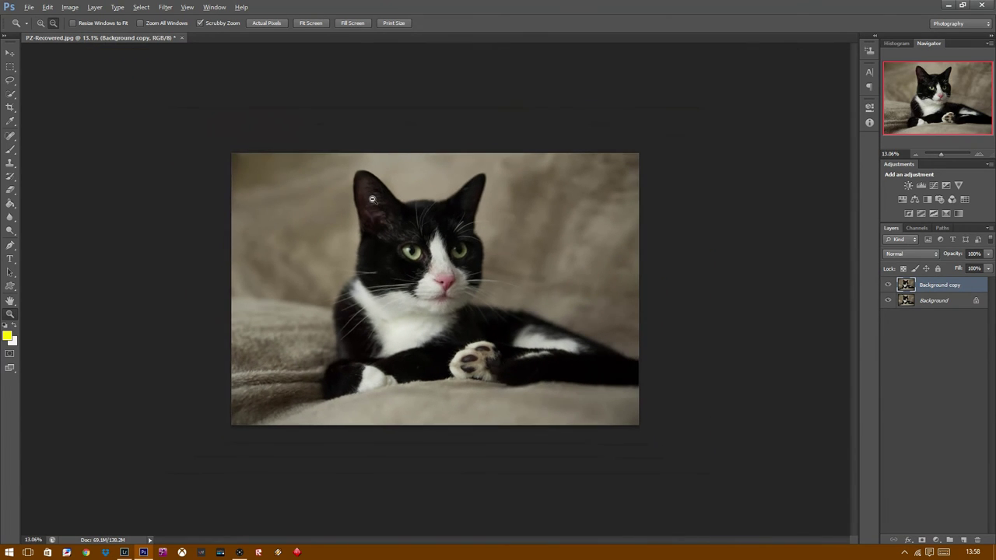
{"action": "key", "text": "alt"}
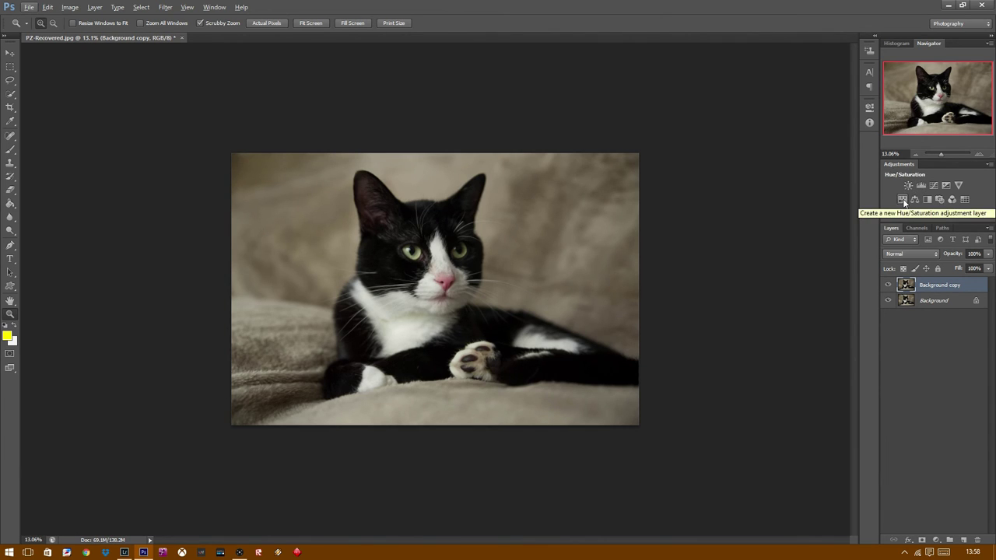
Step: Add a Hue/Saturation adjustment layer clipped to the Background copy
{"action": "left_click", "coordinate": [903, 199]}
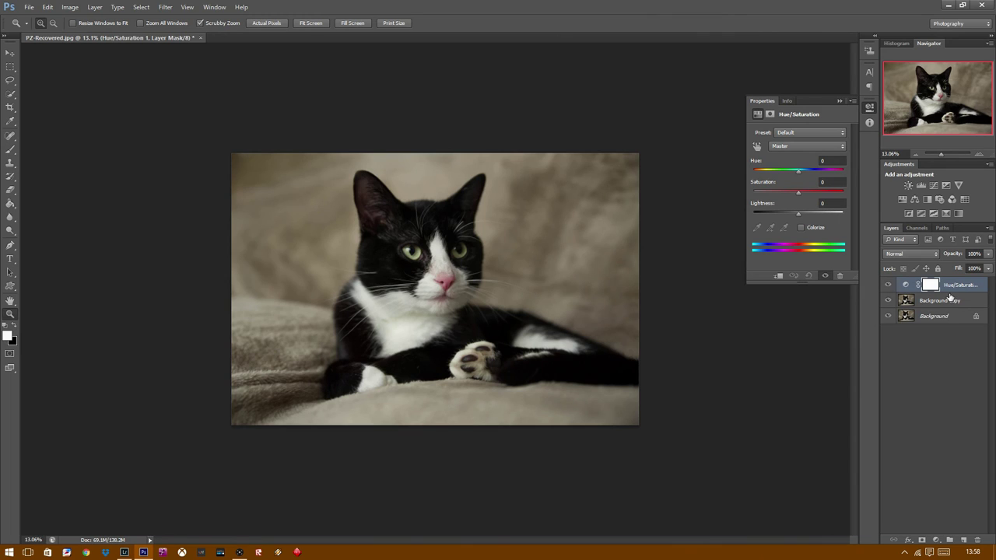
{"action": "key", "text": "alt"}
{"action": "left_click", "coordinate": [951, 291], "text": "alt"}
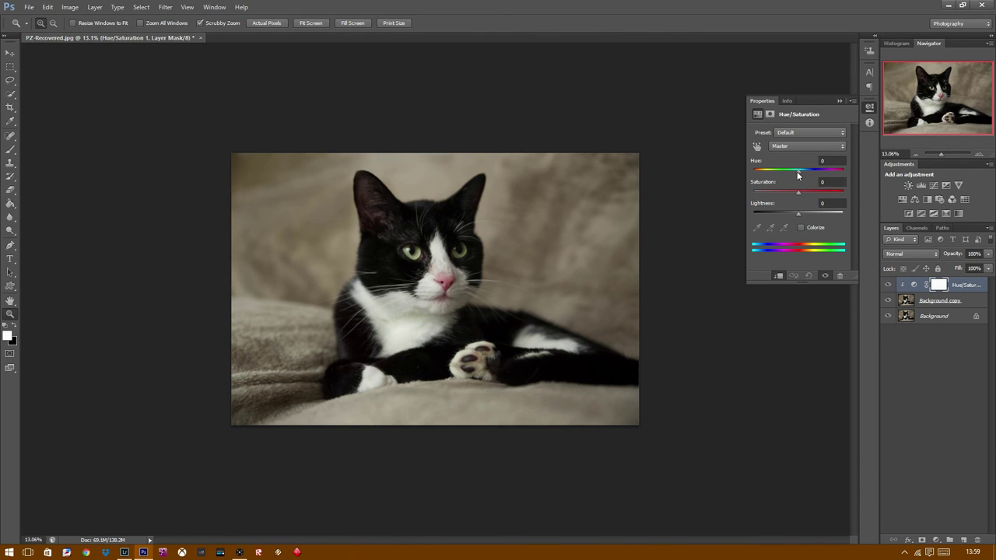
Step: Set the Hue/Saturation adjustment to Hue +5, Saturation +6, Lightness +3
{"action": "left_click_drag", "start_coordinate": [796, 172], "coordinate": [788, 173]}
{"action": "mouse_move", "coordinate": [788, 172]}
{"action": "left_mouse_down"}
{"action": "mouse_move", "coordinate": [838, 181]}
{"action": "mouse_move", "coordinate": [808, 182]}
{"action": "left_mouse_up"}
{"action": "left_click_drag", "start_coordinate": [801, 181], "coordinate": [800, 182]}
{"action": "left_click_drag", "start_coordinate": [799, 194], "coordinate": [808, 195]}
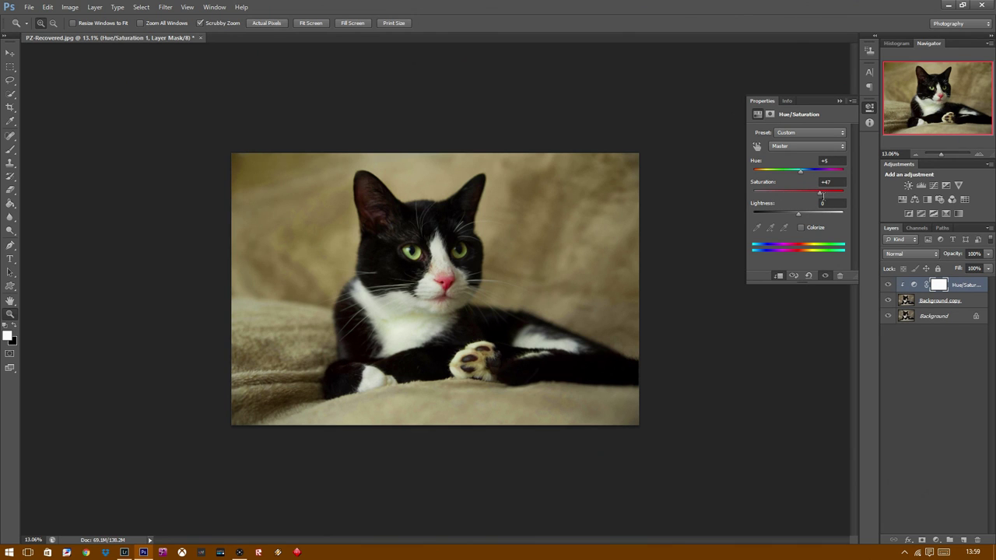
{"action": "left_click_drag", "start_coordinate": [819, 196], "coordinate": [808, 201]}
{"action": "left_click_drag", "start_coordinate": [807, 200], "coordinate": [804, 203]}
{"action": "mouse_move", "coordinate": [797, 213]}
{"action": "left_mouse_down"}
{"action": "mouse_move", "coordinate": [787, 215]}
{"action": "mouse_move", "coordinate": [801, 216]}
{"action": "left_mouse_up"}
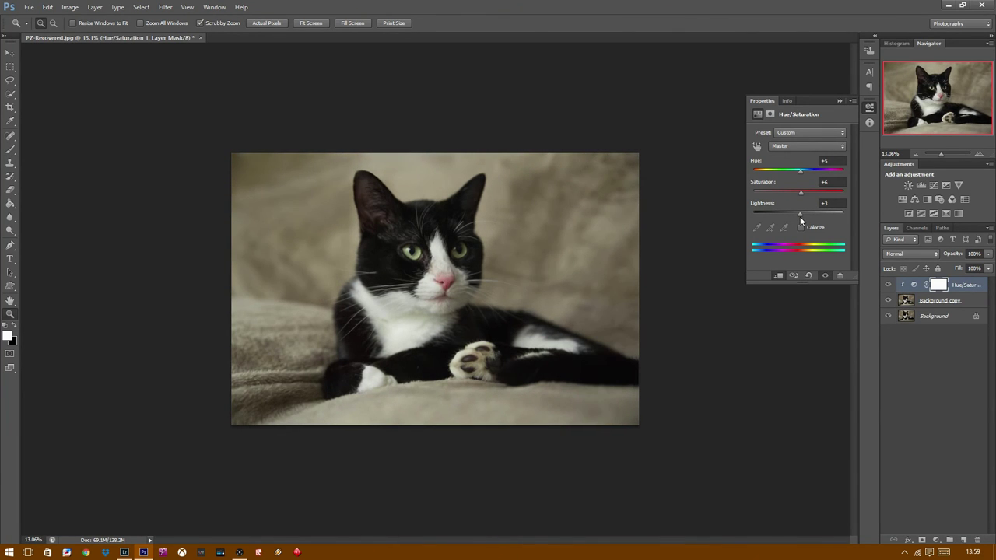
Step: Flatten all layers into a single Background layer and zoom in on the cat's face
{"action": "left_click", "coordinate": [839, 102]}
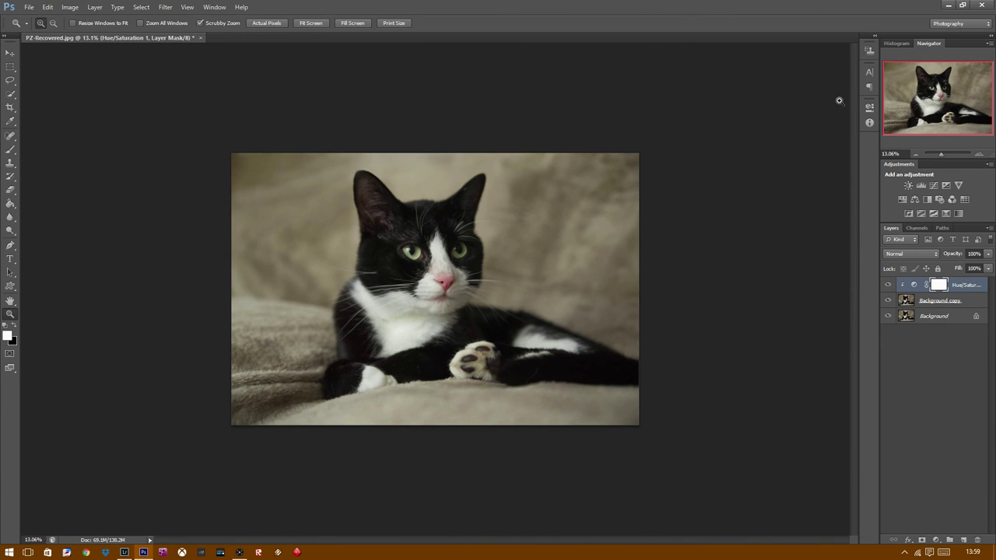
{"action": "left_click", "coordinate": [940, 319]}
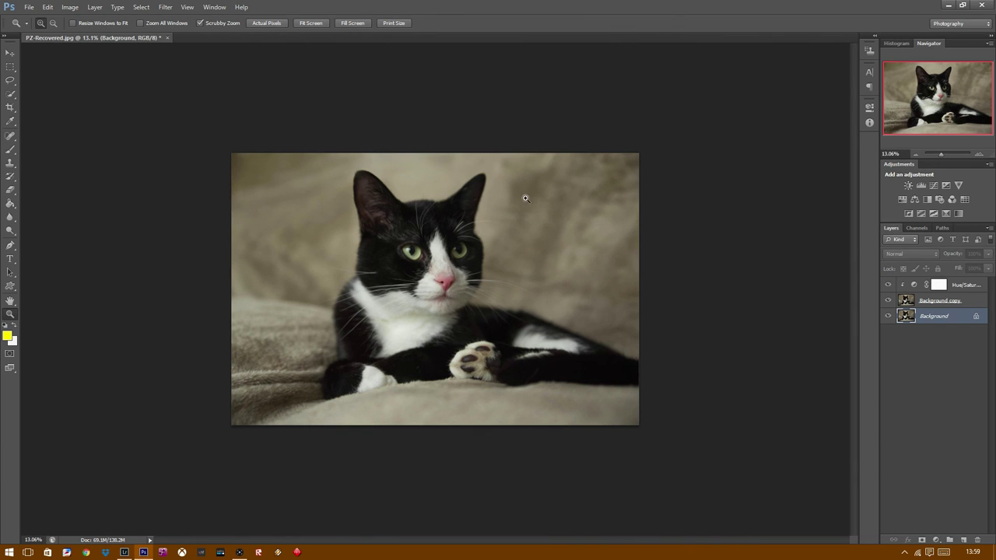
{"action": "right_click", "coordinate": [933, 319]}
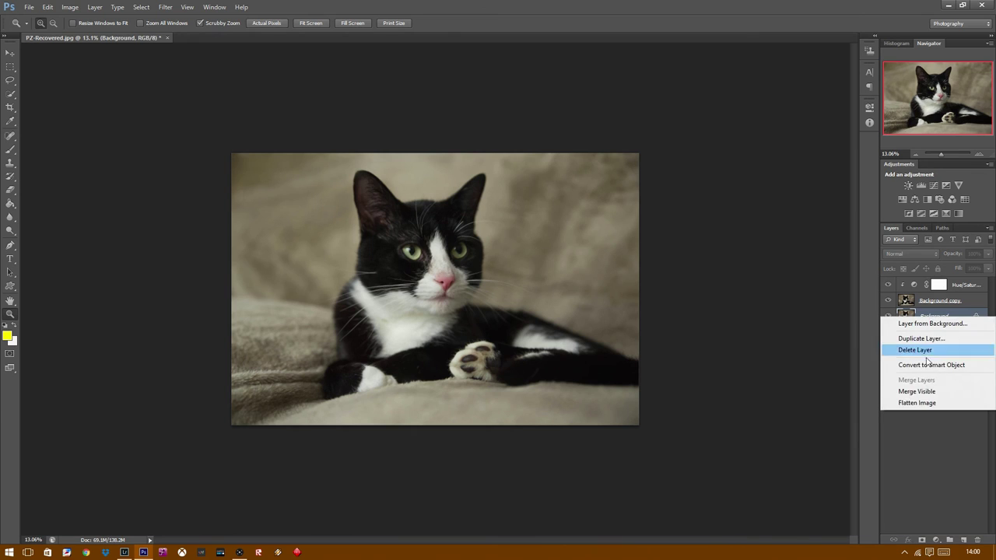
{"action": "left_click", "coordinate": [930, 404]}
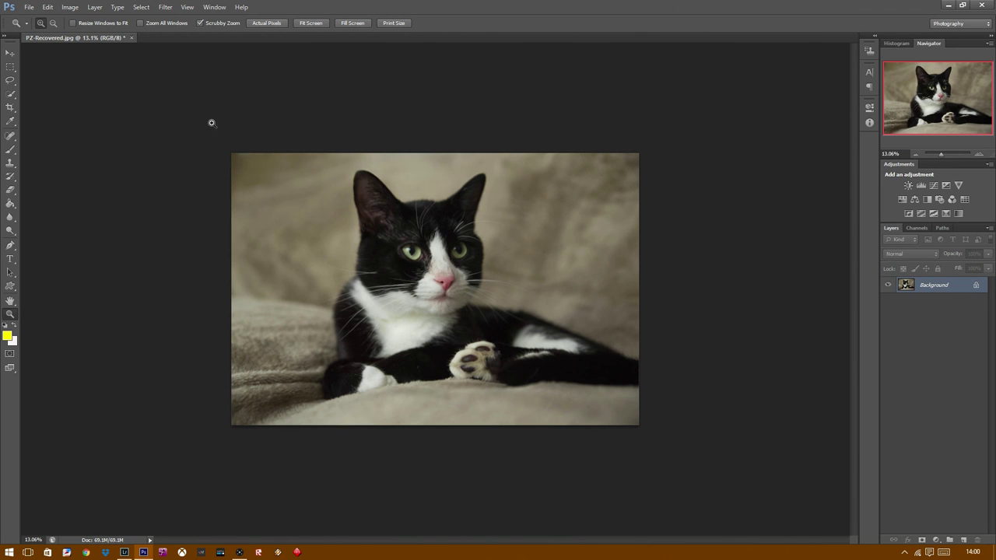
{"action": "left_click_drag", "start_coordinate": [420, 262], "coordinate": [529, 210]}
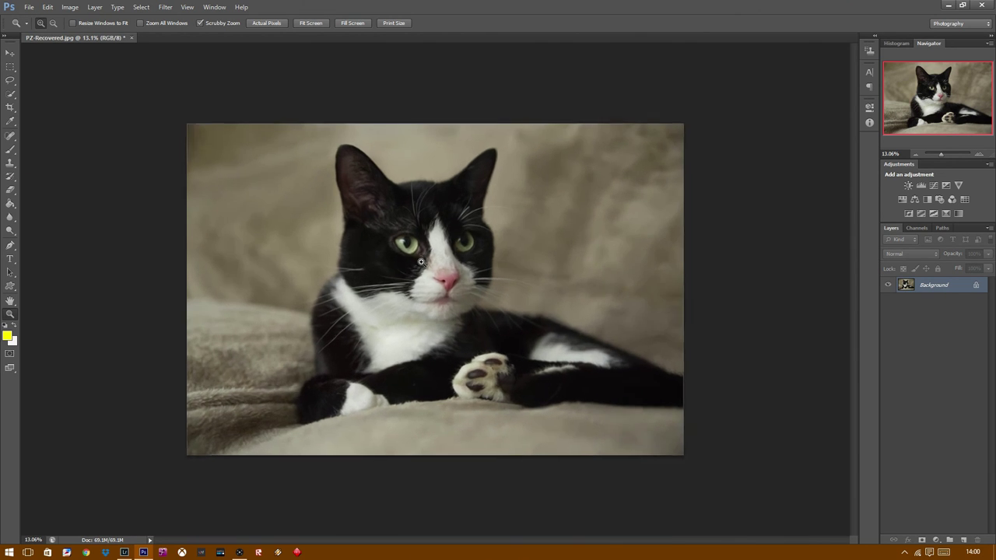